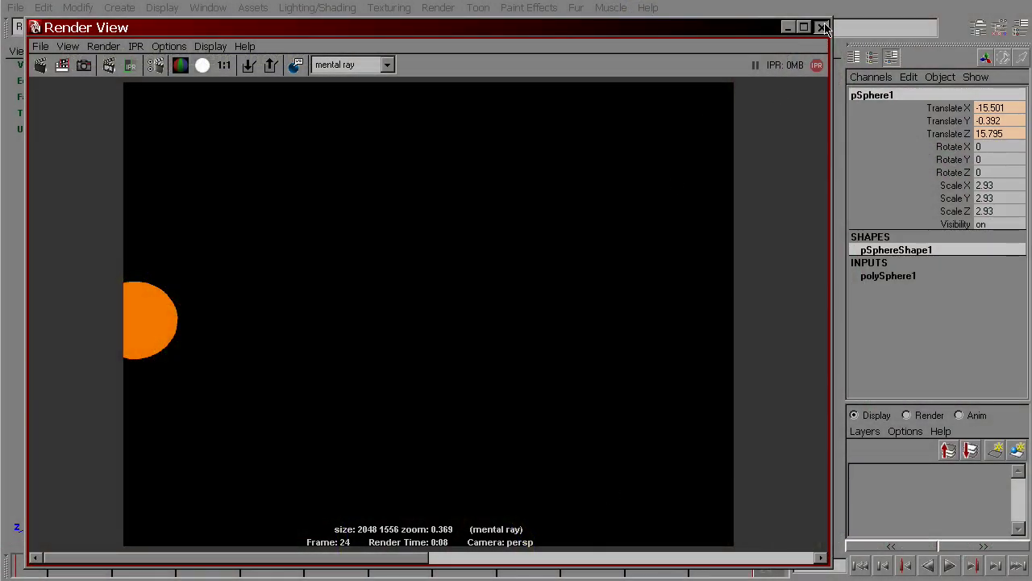
# - Close the old Render View and open spider01.mb from the project's scenes folder
pyautogui.click(822, 28)
pyautogui.hotkey('ctrl', 'o')
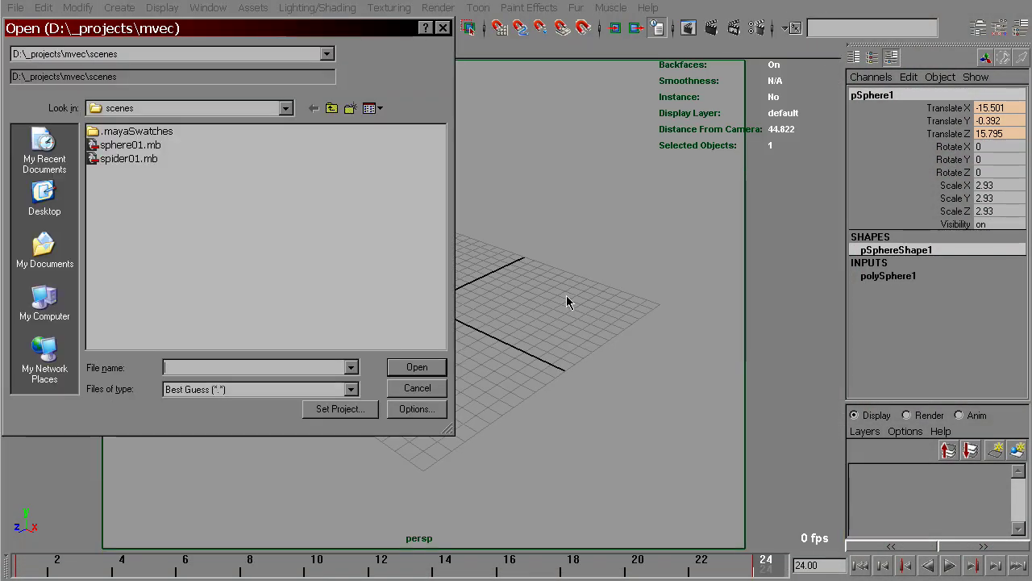
pyautogui.click(139, 161)
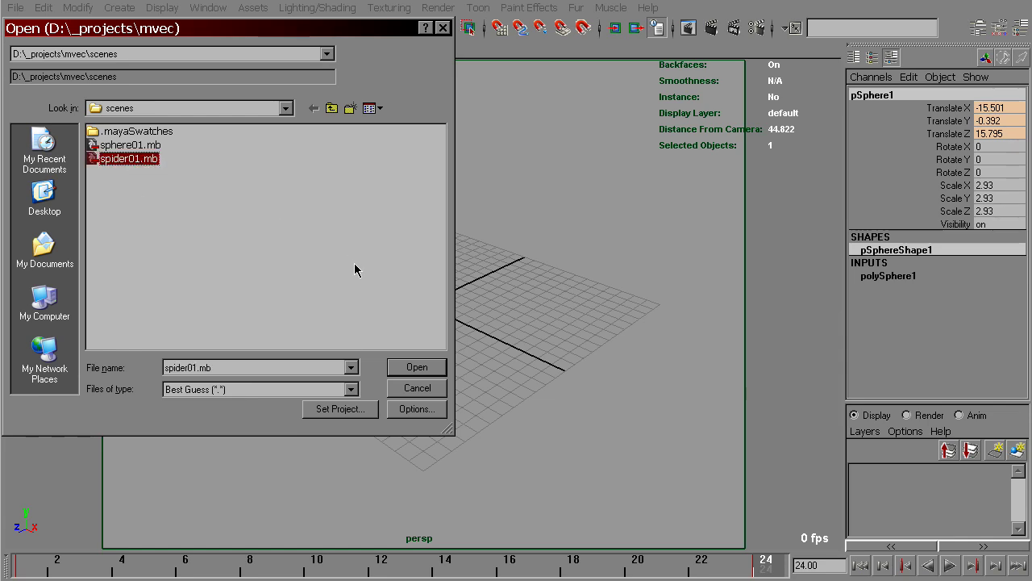
pyautogui.click(416, 367)
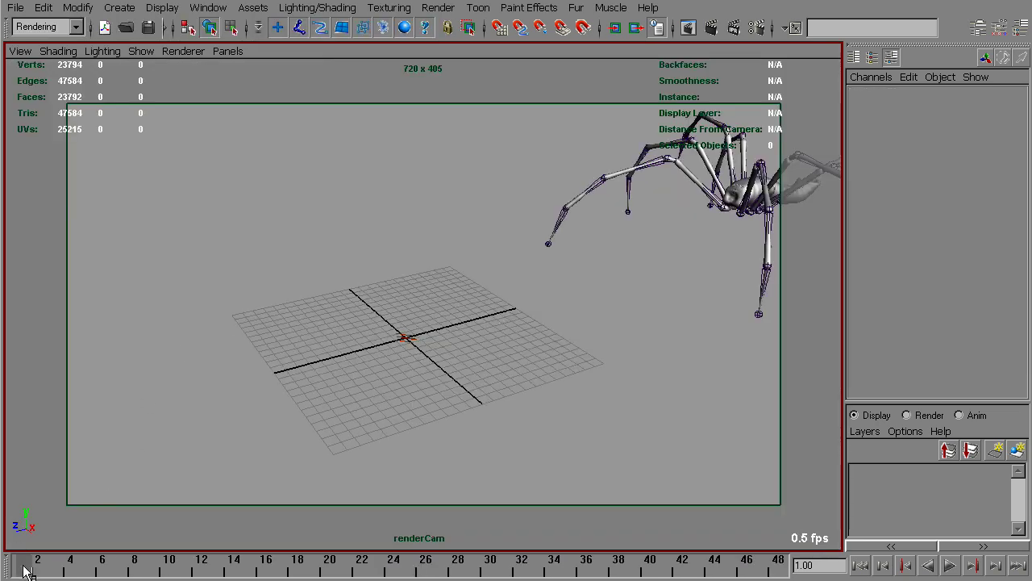
# - Play the spider's walk animation, then scrub the time slider back to frame 25
pyautogui.hotkey('alt', 'v')
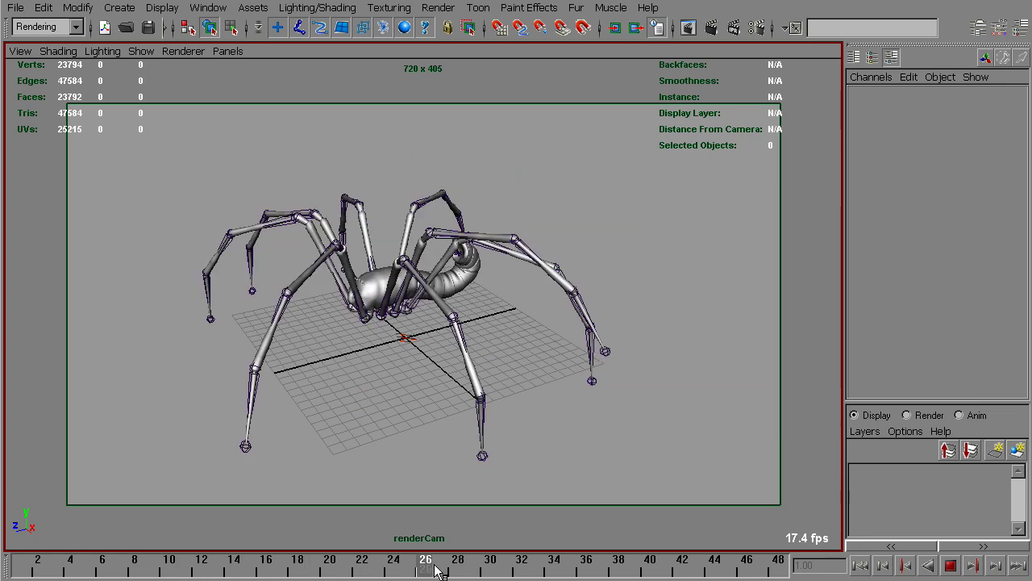
pyautogui.moveTo(633, 569); pyautogui.dragTo(409, 562)
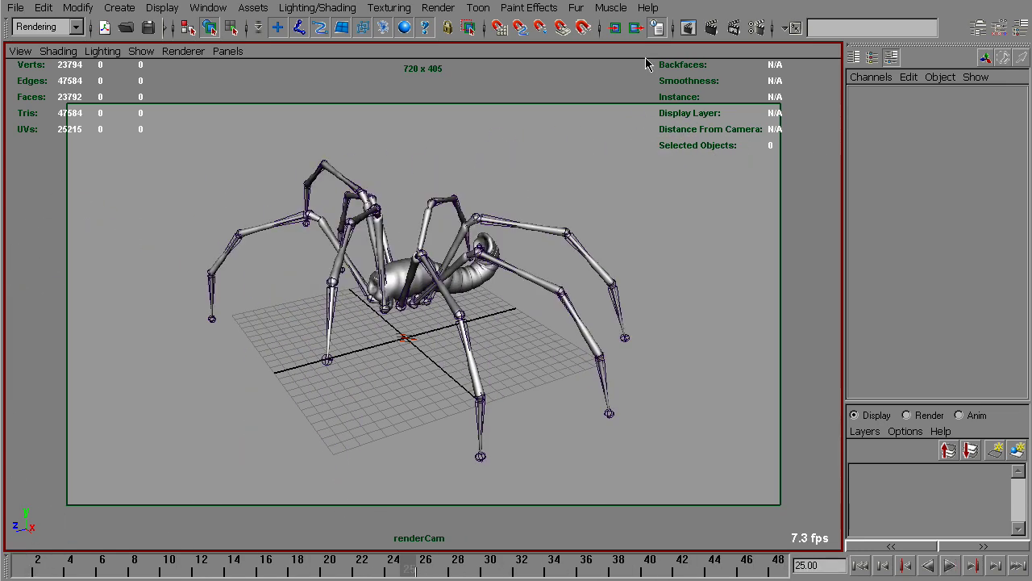
# - Render frame 25 from renderCam in mental ray, keep the image, and minimize the Render View
pyautogui.click(688, 29)
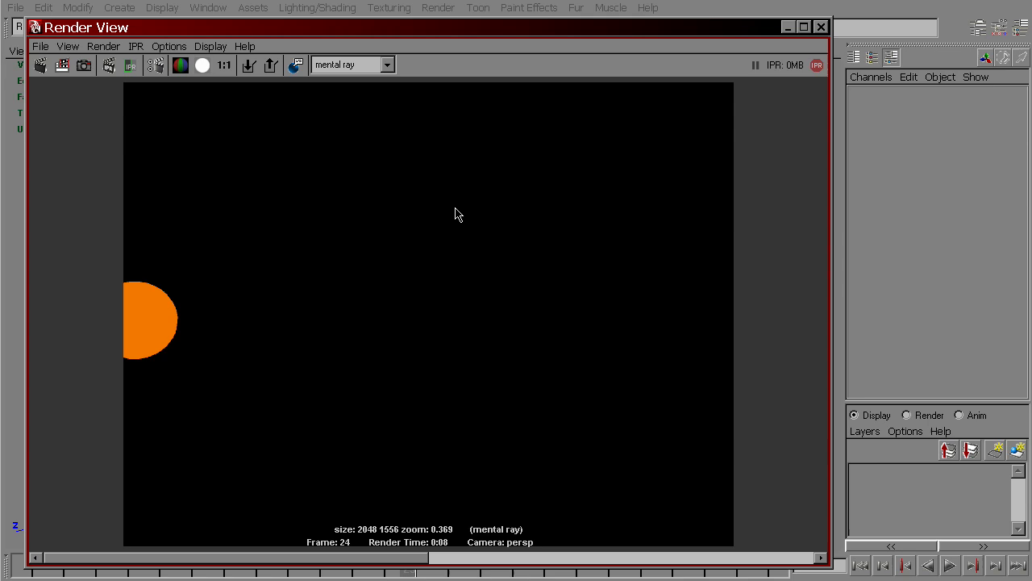
pyautogui.rightClick(386, 187)
pyautogui.moveTo(428, 224)
pyautogui.moveTo(556, 299)
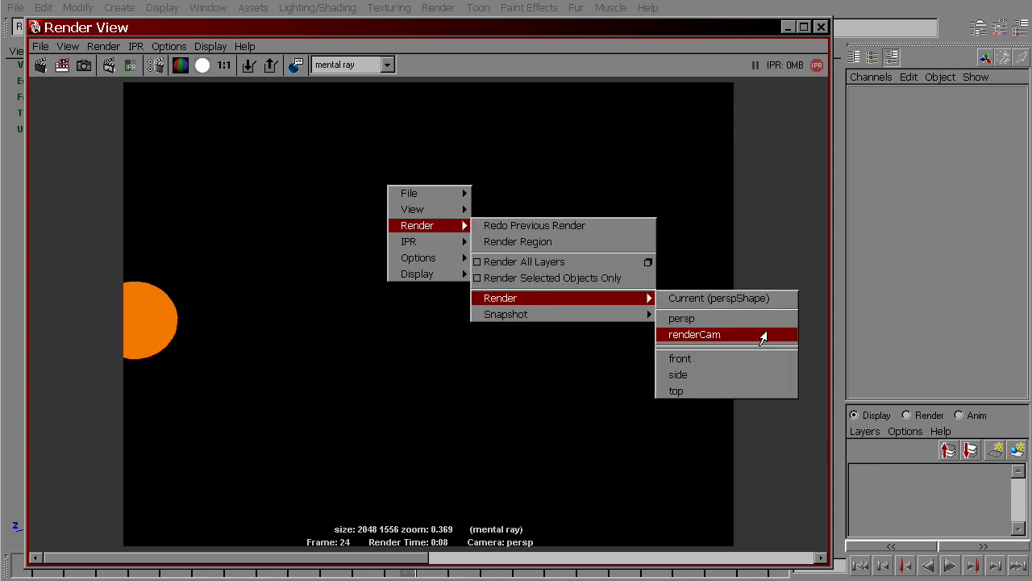
pyautogui.click(758, 340)
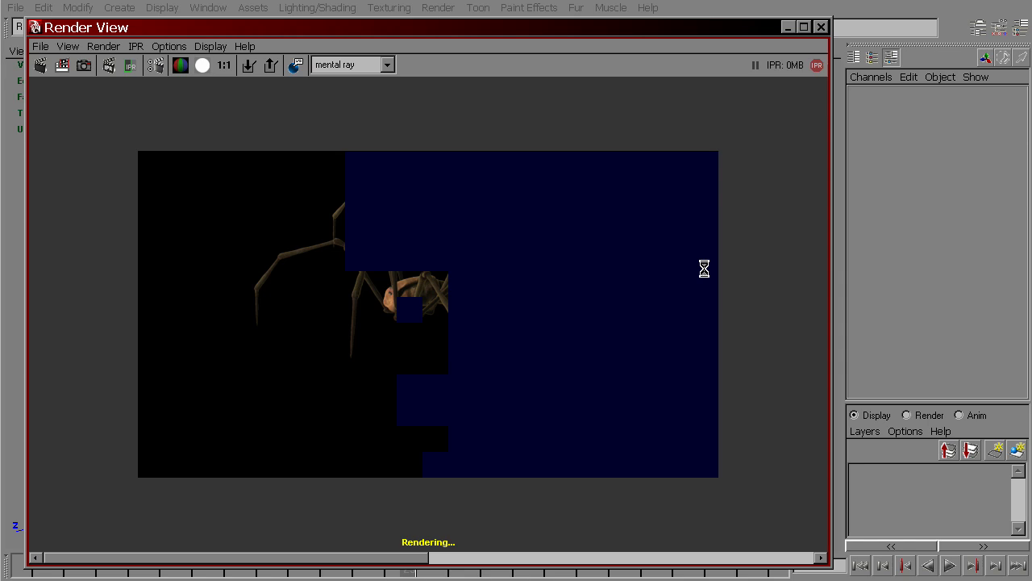
pyautogui.click(247, 66)
pyautogui.click(788, 27)
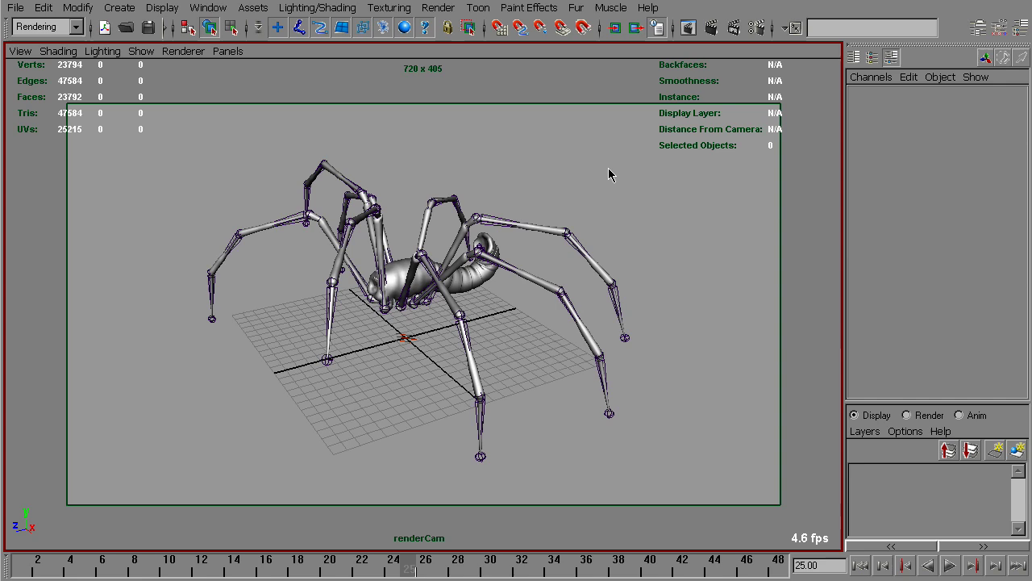
# - Assign a new lm2DMV_v21 material using ReelSmart (RSMB) Vectors to spiderling_geom
pyautogui.click(472, 299)
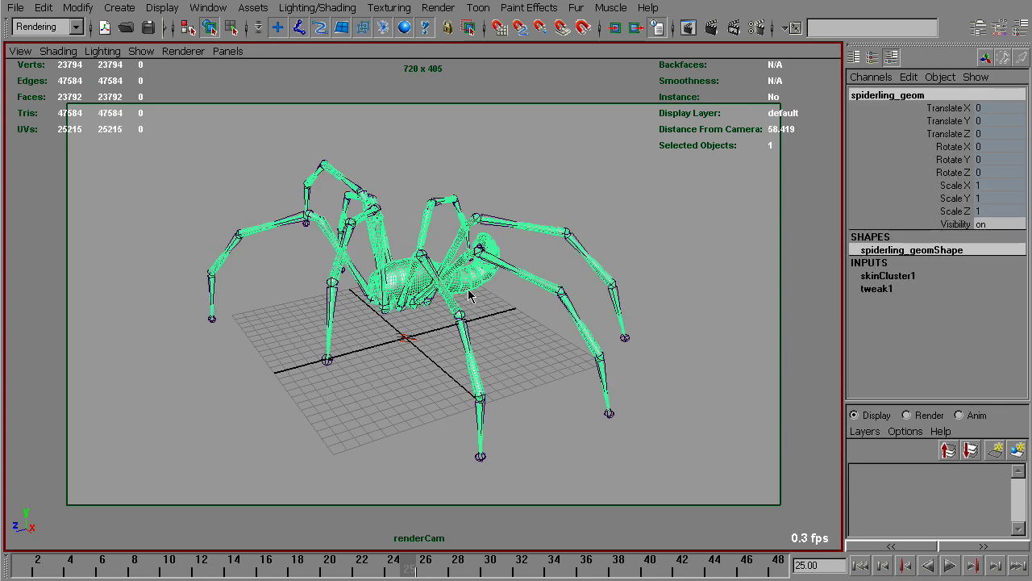
pyautogui.rightClick(470, 295)
pyautogui.moveTo(470, 296); pyautogui.dragTo(638, 433, button='right')
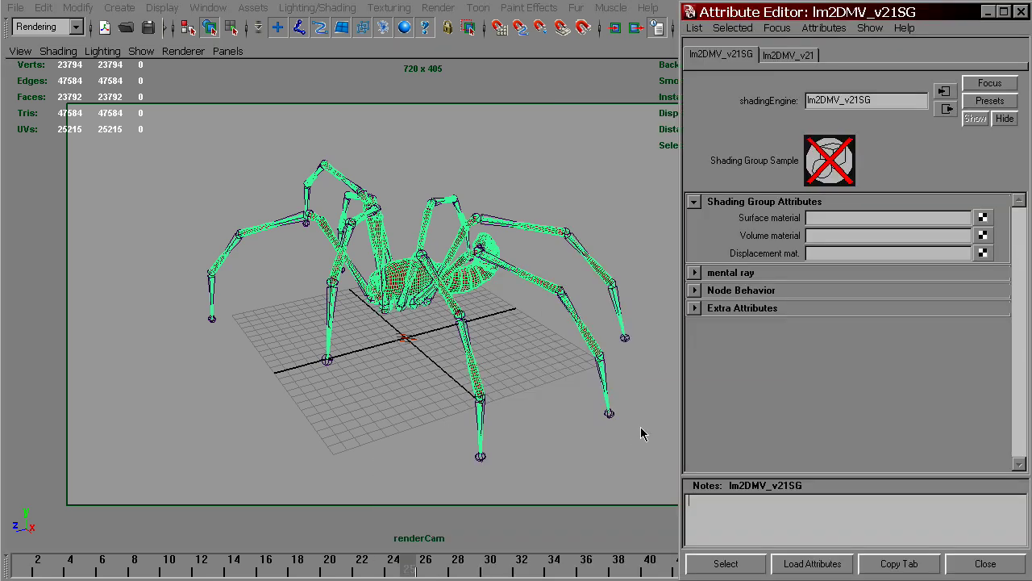
pyautogui.click(788, 56)
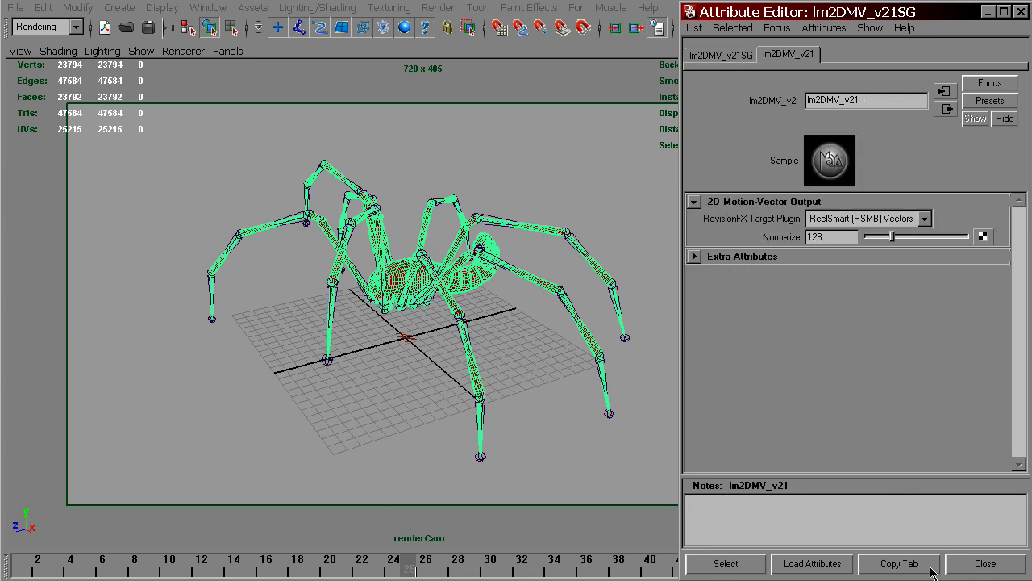
pyautogui.click(973, 571)
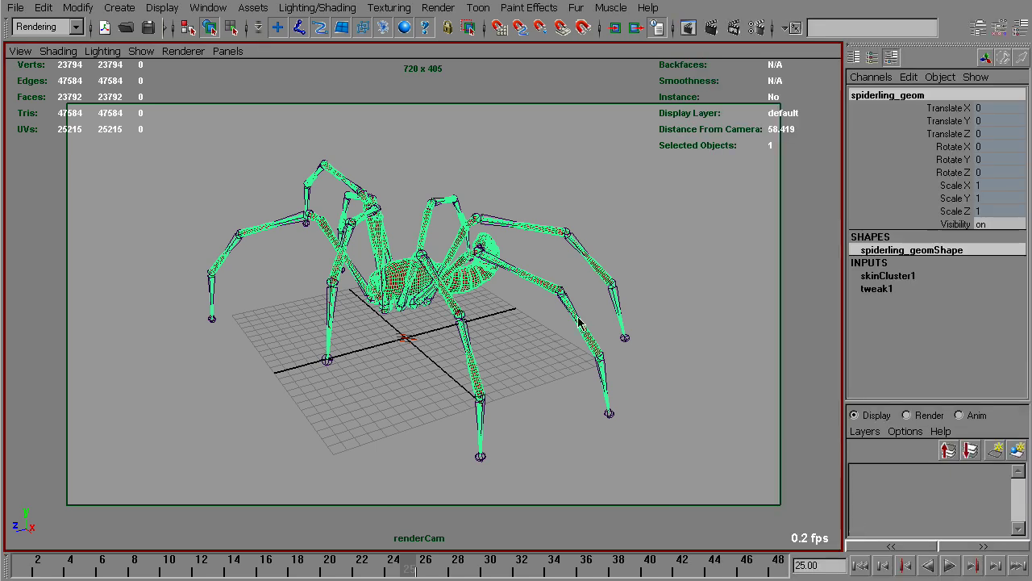
# - In Render Settings' Quality tab, try Motion Blur at Full, then set it back to Off
pyautogui.click(757, 29)
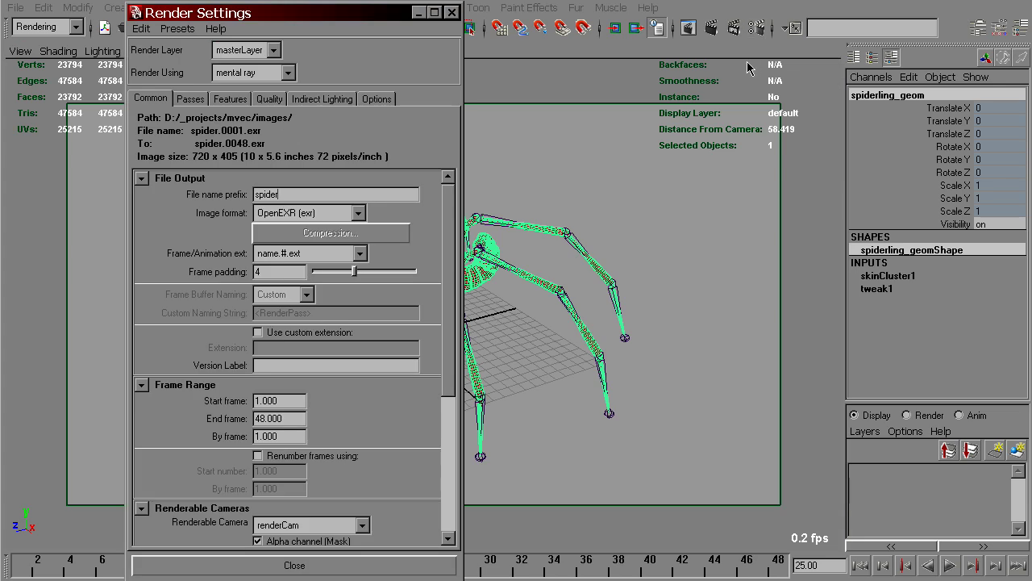
pyautogui.click(270, 98)
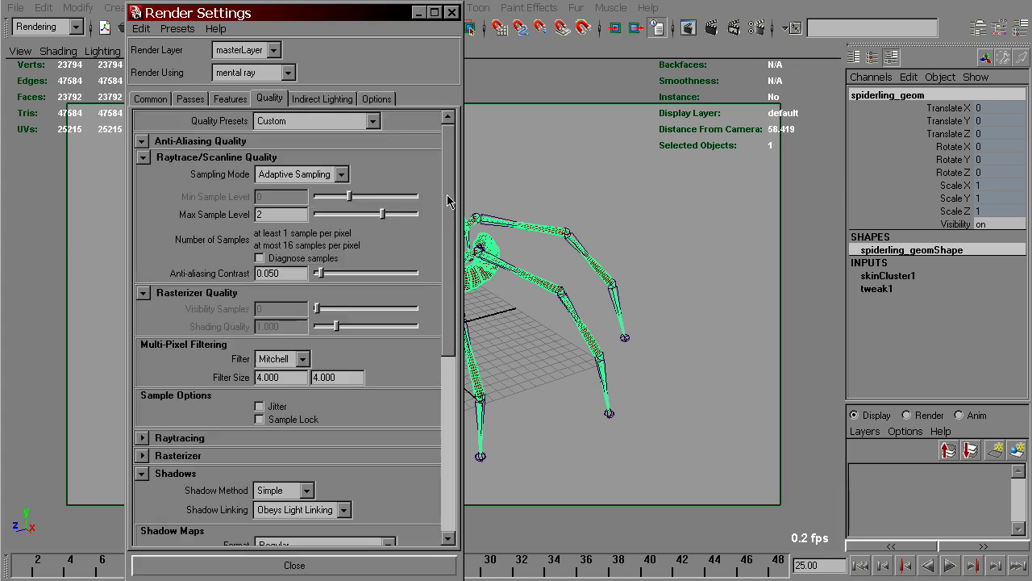
pyautogui.scroll(-5, 448, 198)
pyautogui.click(300, 327)
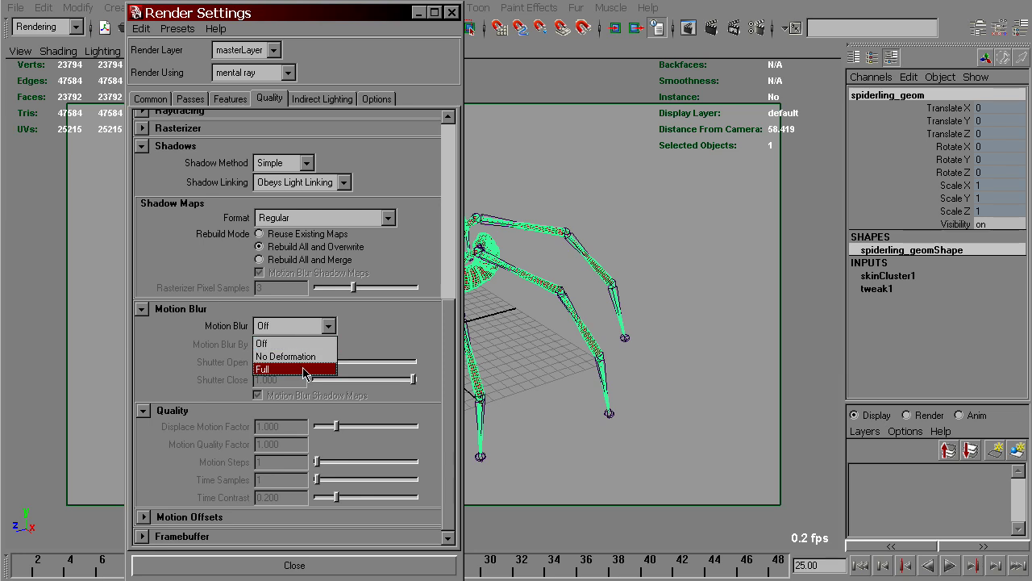
pyautogui.click(304, 369)
pyautogui.click(211, 517)
pyautogui.scroll(-2, 323, 481)
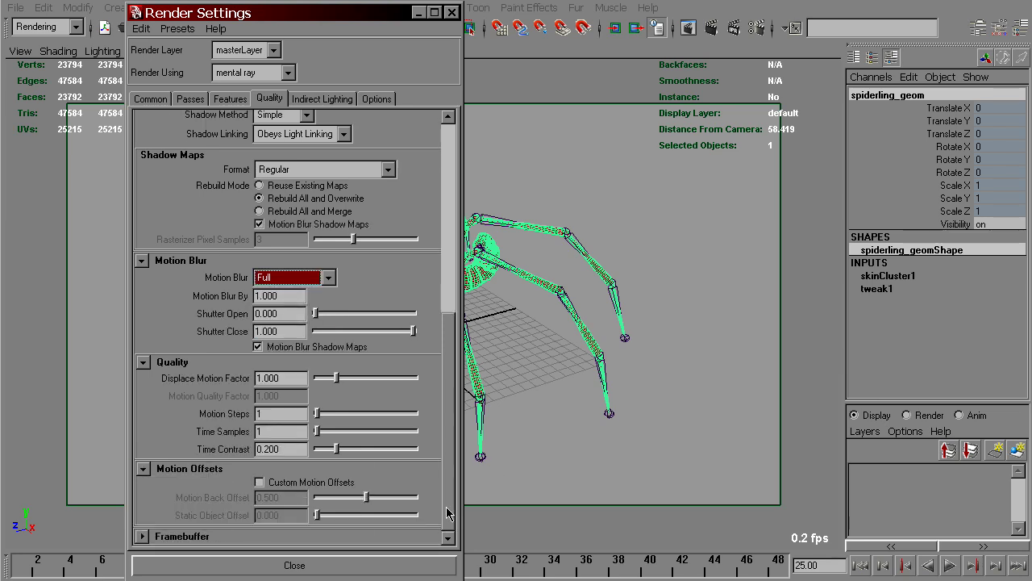
pyautogui.click(259, 481)
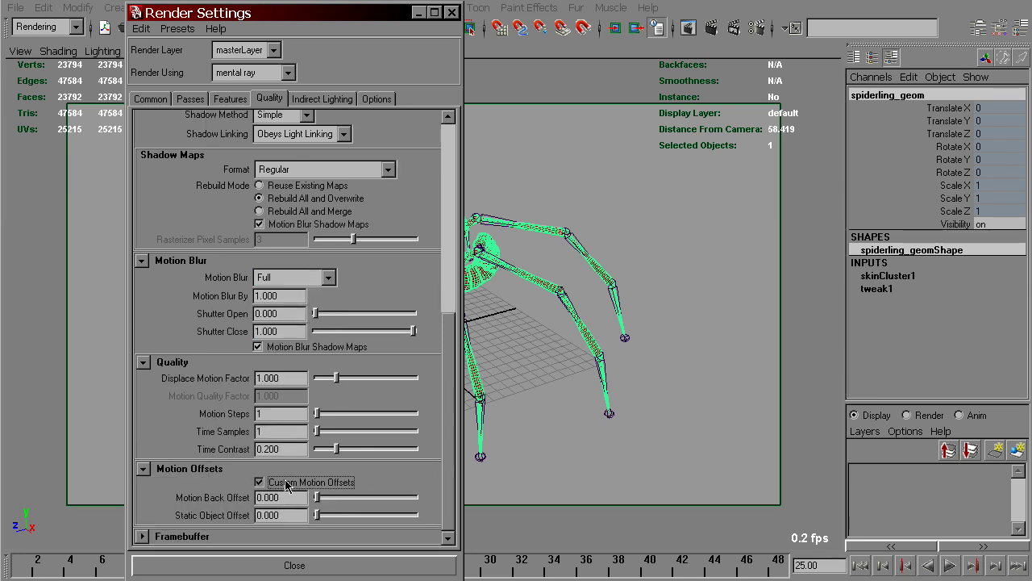
pyautogui.click(259, 481)
pyautogui.click(305, 278)
pyautogui.click(307, 295)
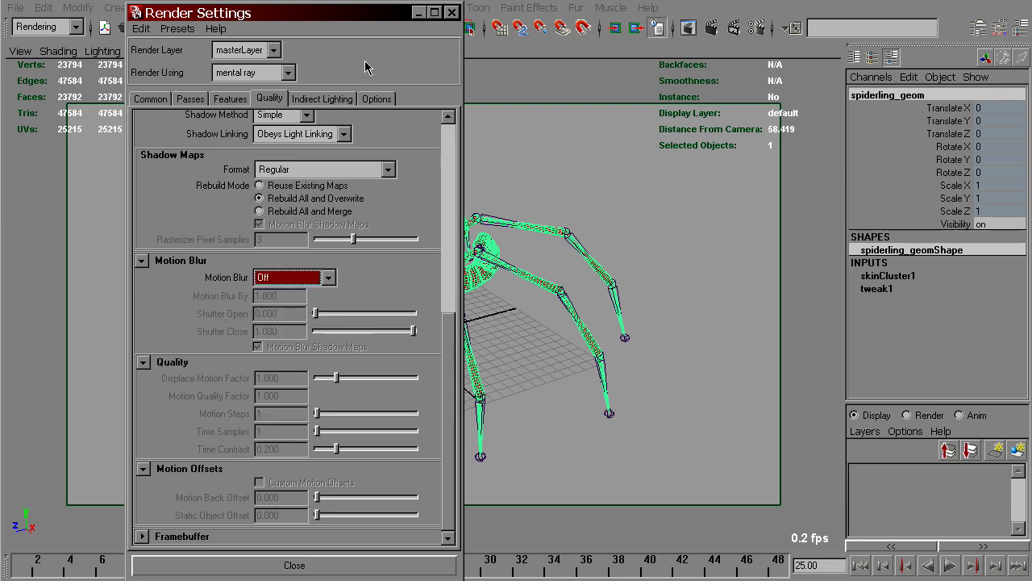
# - Enable Force Motion Vector Computation in the Options tab and close Render Settings
pyautogui.click(377, 99)
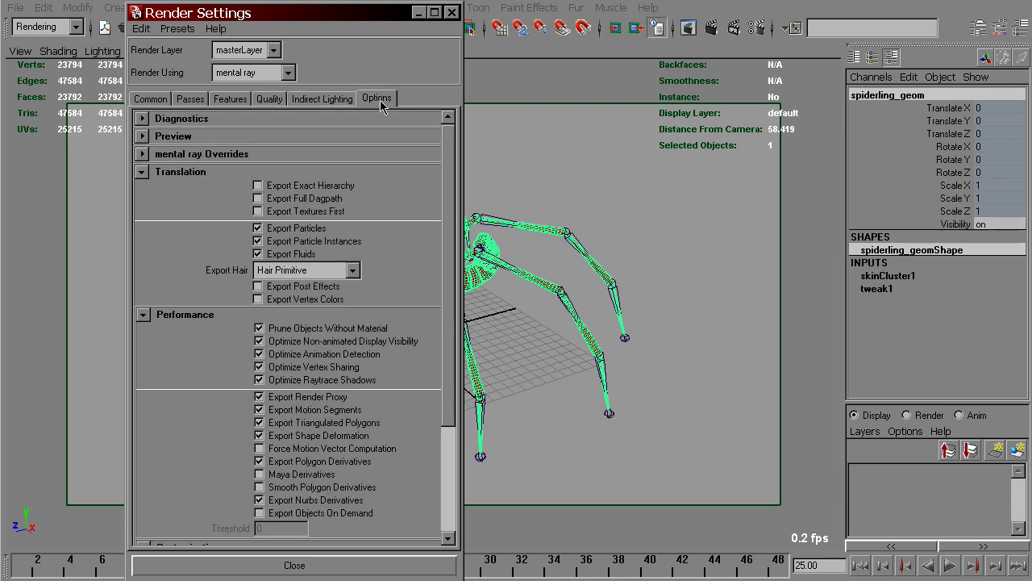
pyautogui.click(296, 454)
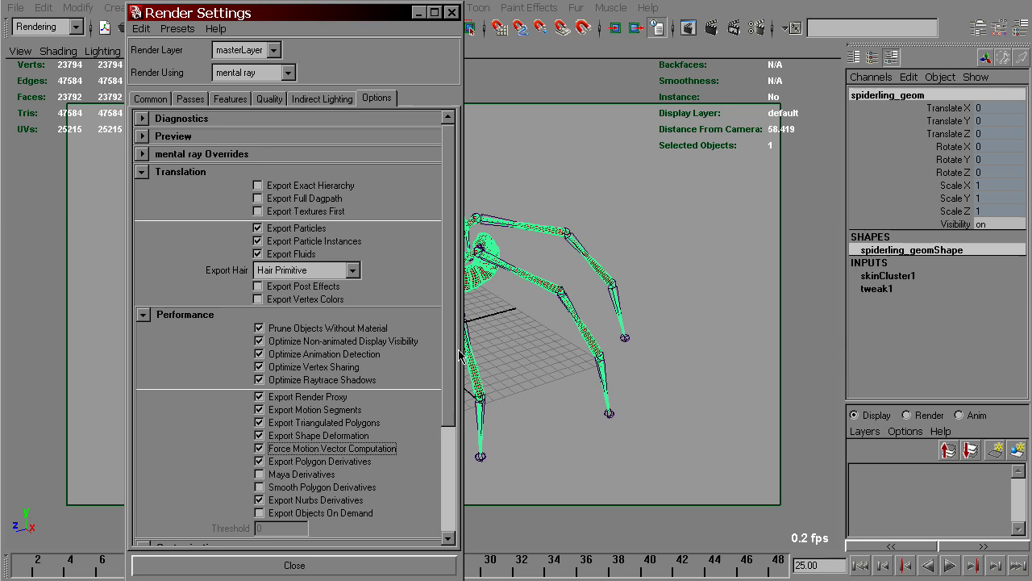
pyautogui.scroll(-3, 449, 500)
pyautogui.scroll(3, 444, 219)
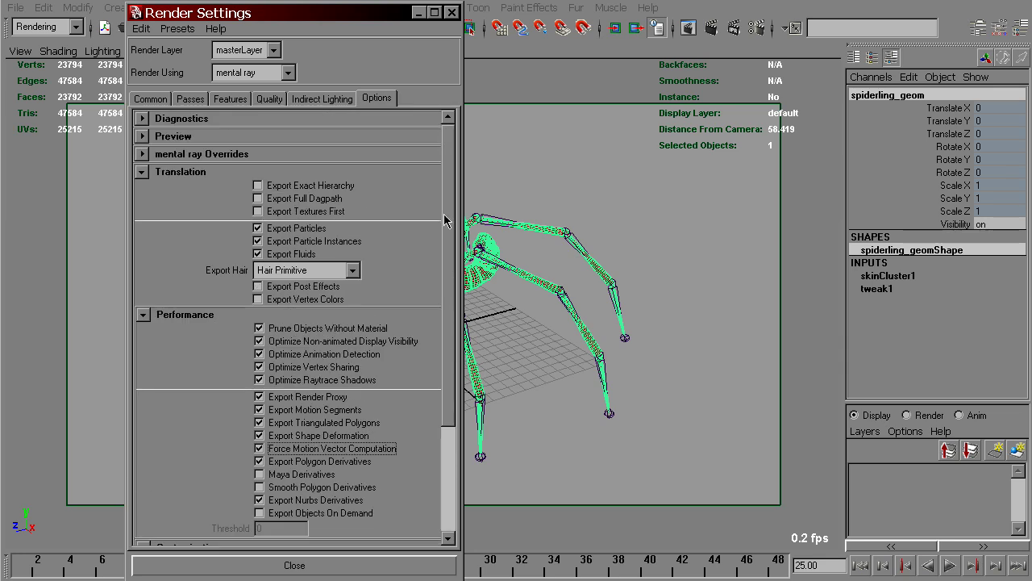
pyautogui.click(399, 568)
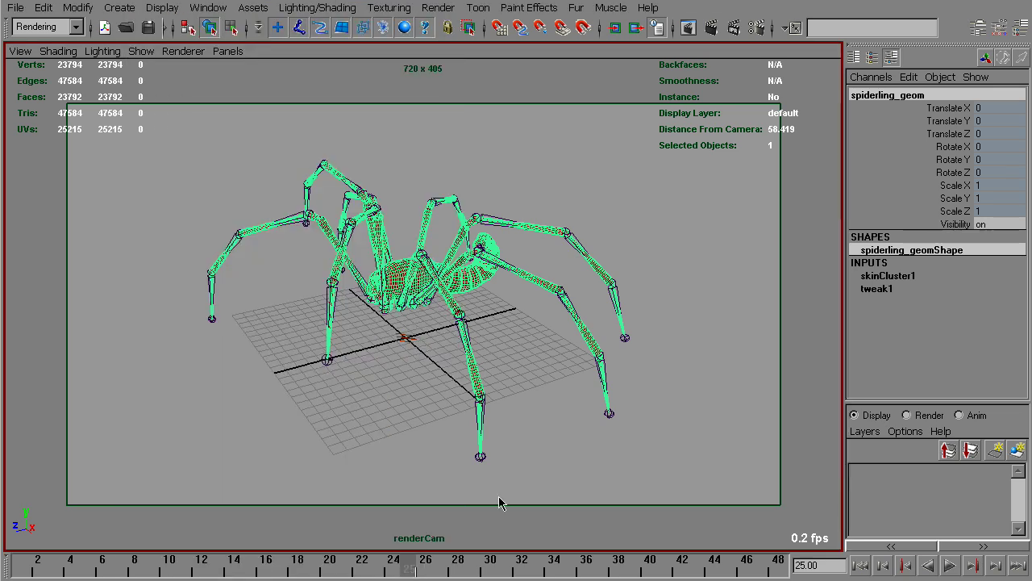
# - Render frame 25 from renderCam and compare the yellow-green motion-vector pass with the kept beauty render
pyautogui.click(687, 29)
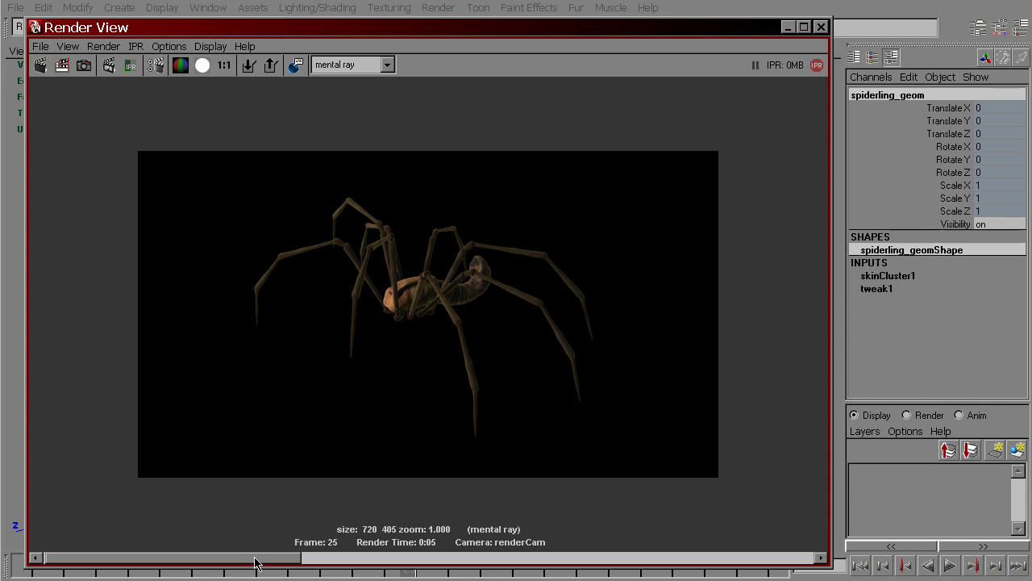
pyautogui.moveTo(255, 562); pyautogui.dragTo(827, 577)
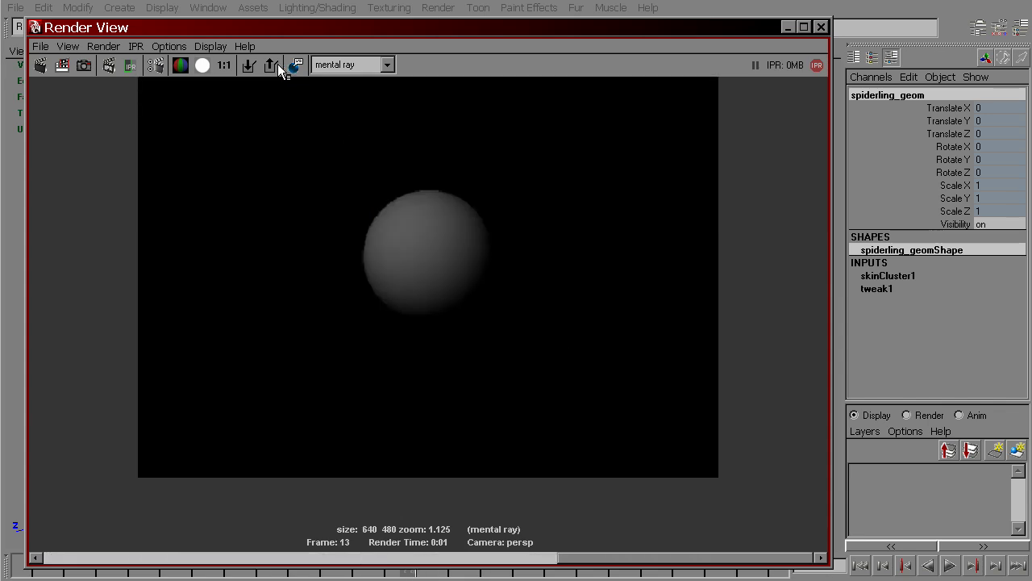
pyautogui.click(271, 66)
pyautogui.moveTo(494, 562); pyautogui.dragTo(81, 562)
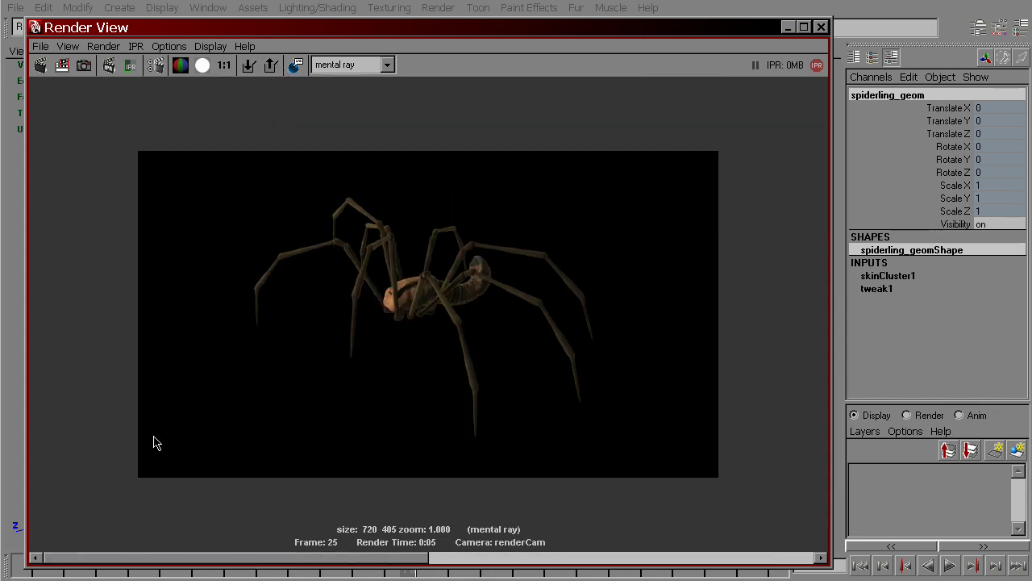
pyautogui.click(41, 69)
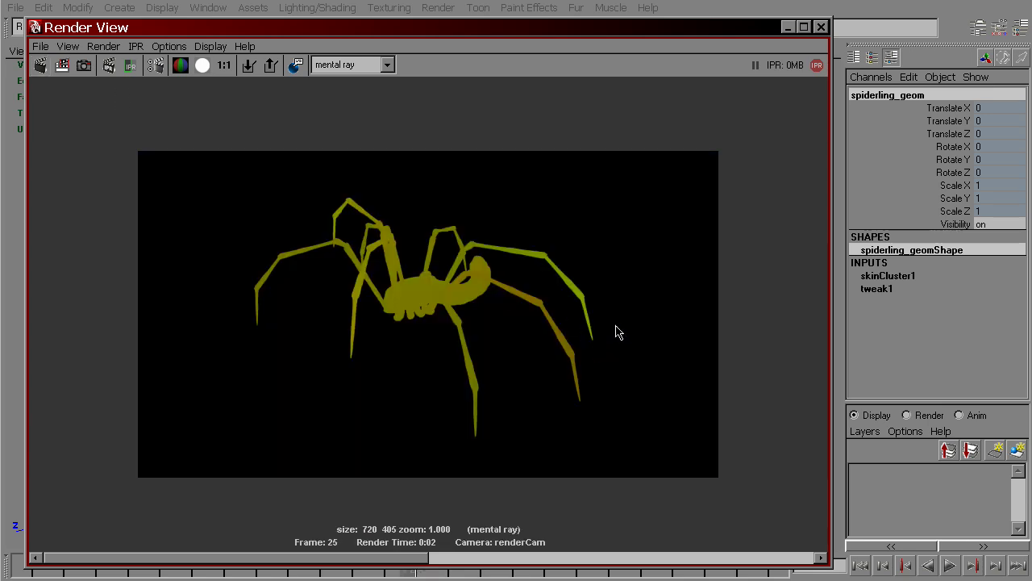
pyautogui.moveTo(364, 562)
pyautogui.mouseDown()
pyautogui.moveTo(726, 562)
pyautogui.moveTo(364, 562)
pyautogui.mouseUp()
pyautogui.click(803, 26)
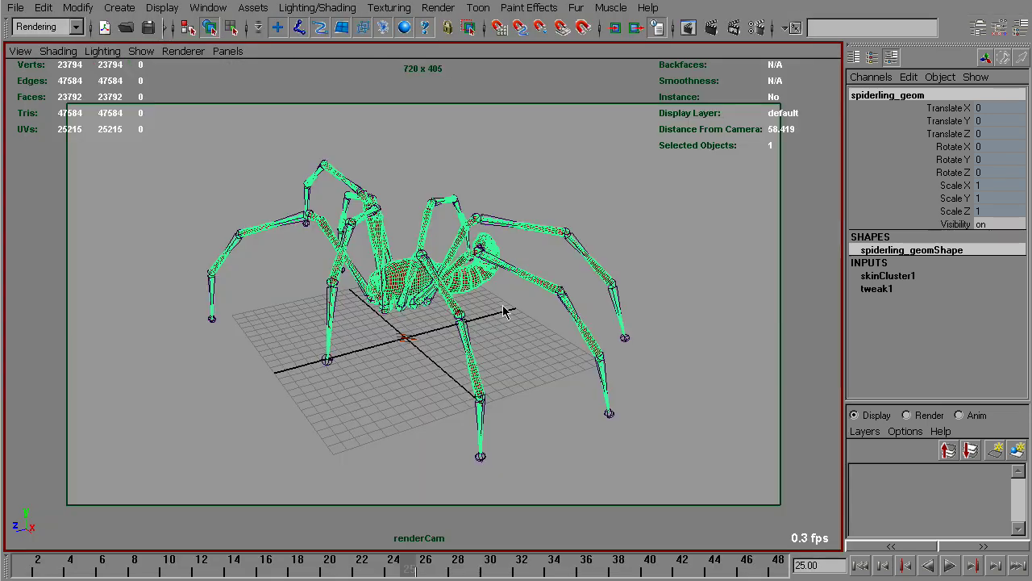
# - Set the lm2DMV_v21 shader's Normalize to 720, then redo the frame 25 render
pyautogui.click(510, 329)
pyautogui.hotkey('ctrl', 'z')
pyautogui.hotkey('ctrl', 'a')
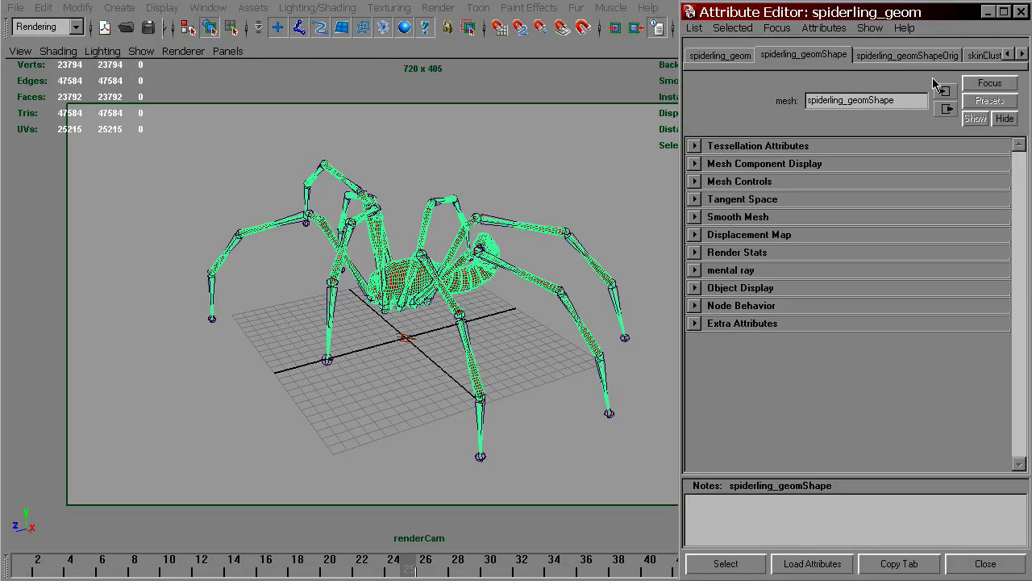
pyautogui.click(1021, 55)
pyautogui.click(1020, 55)
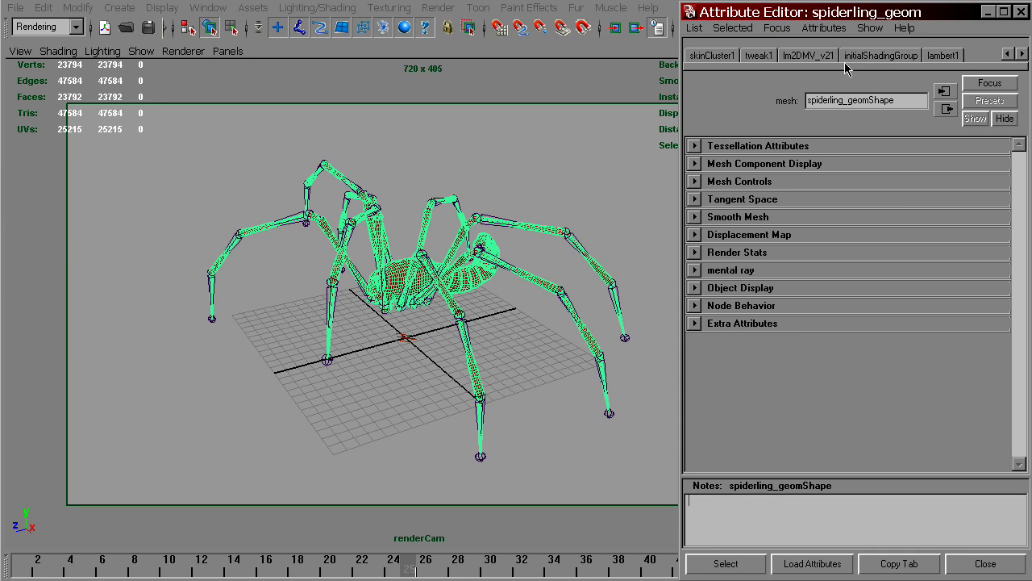
pyautogui.click(820, 56)
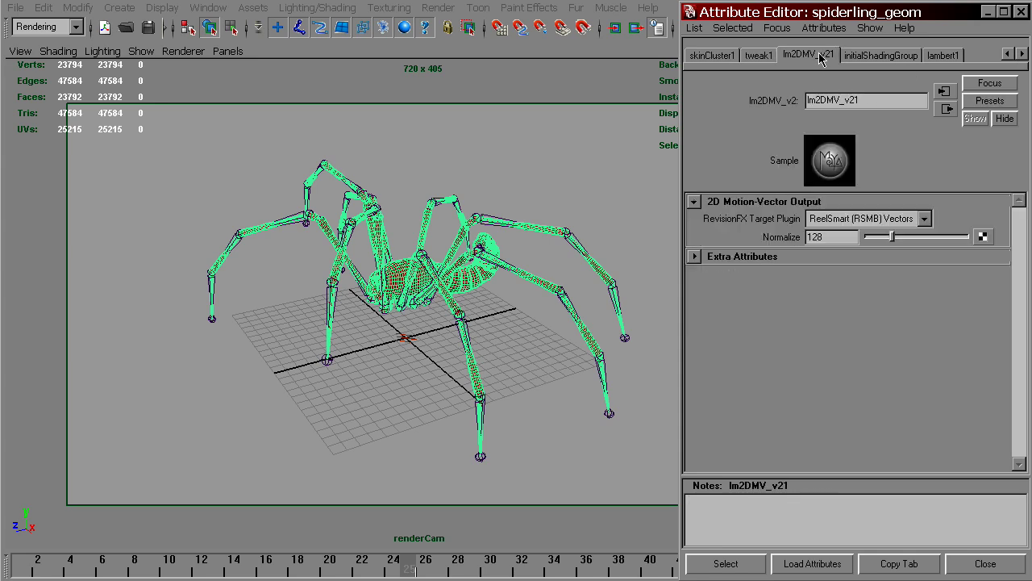
pyautogui.doubleClick(835, 238)
pyautogui.write('720')
pyautogui.press('Return')
pyautogui.click(960, 566)
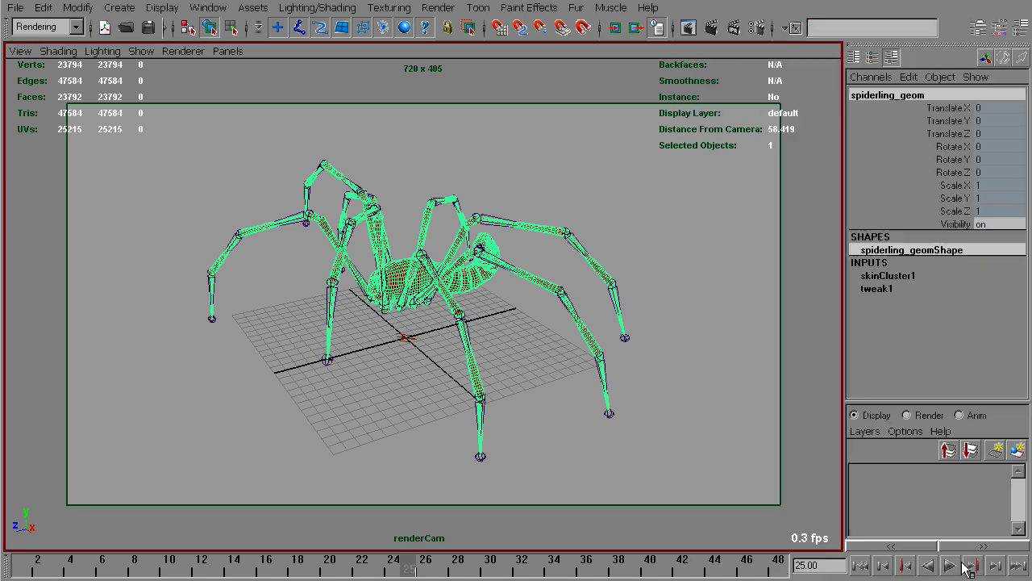
pyautogui.click(682, 29)
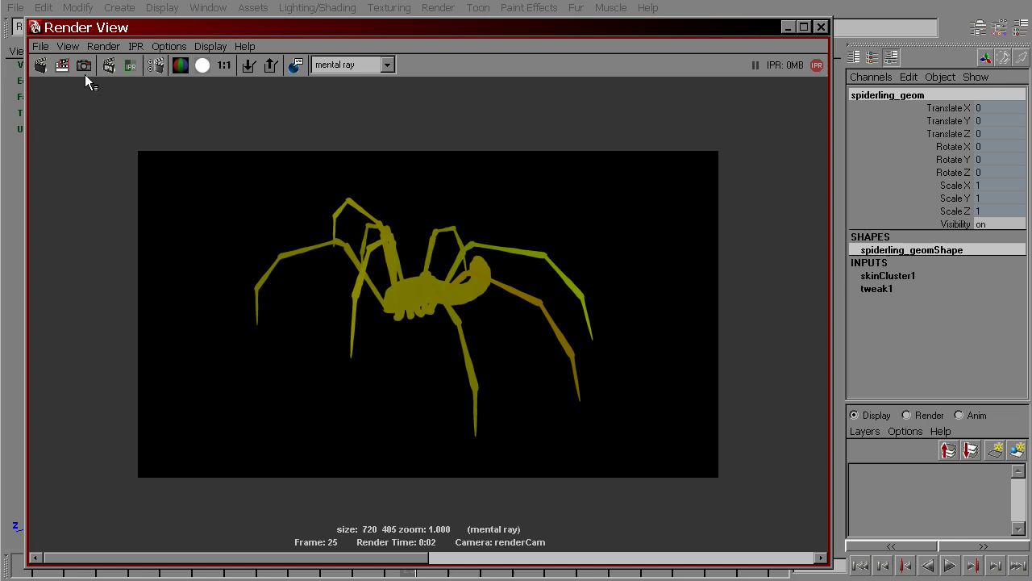
pyautogui.click(41, 65)
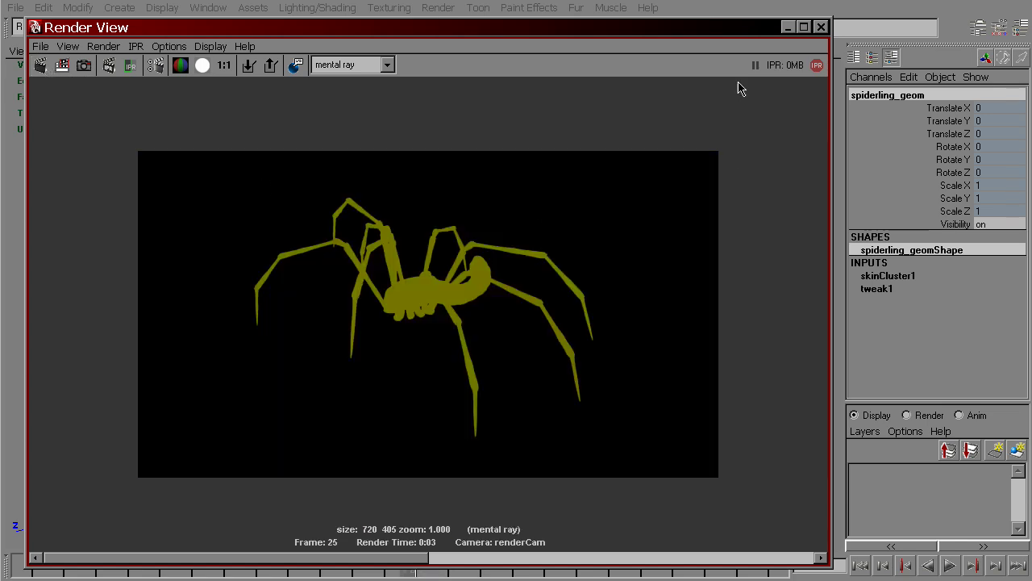
# - Minimize the Render View, deselect the spider, and play then stop the animation
pyautogui.click(788, 27)
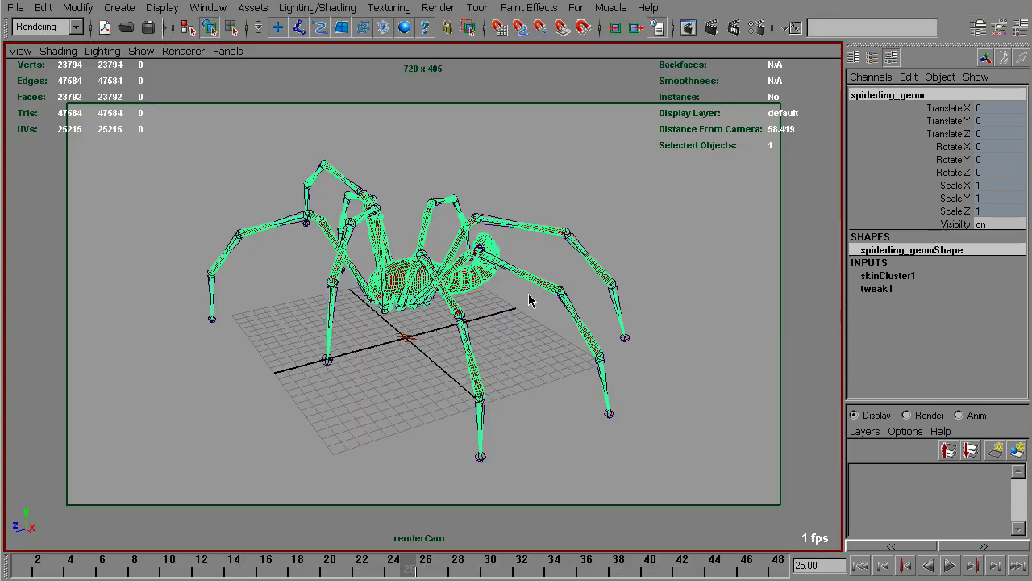
pyautogui.click(558, 152)
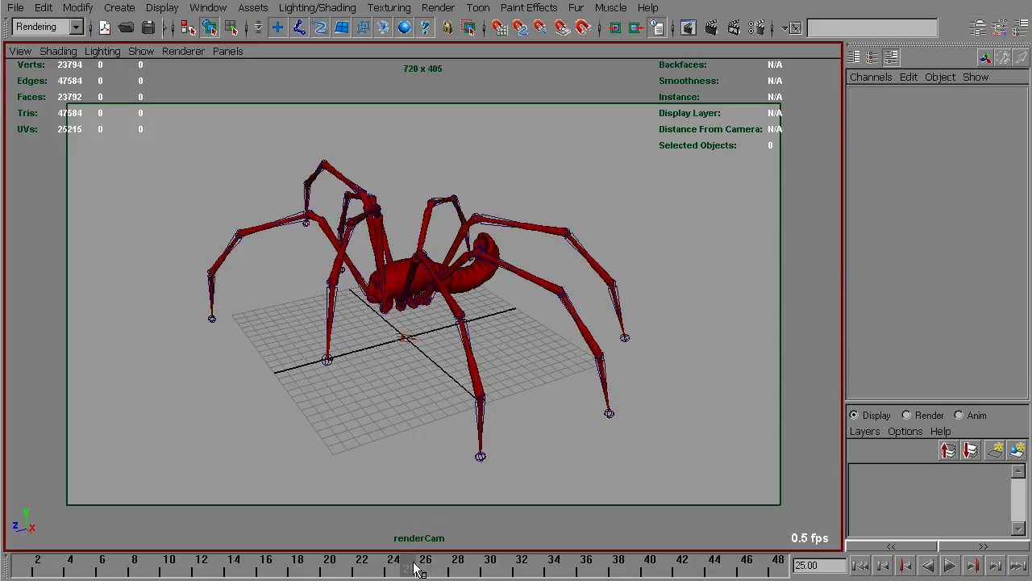
pyautogui.hotkey('alt', 'v')
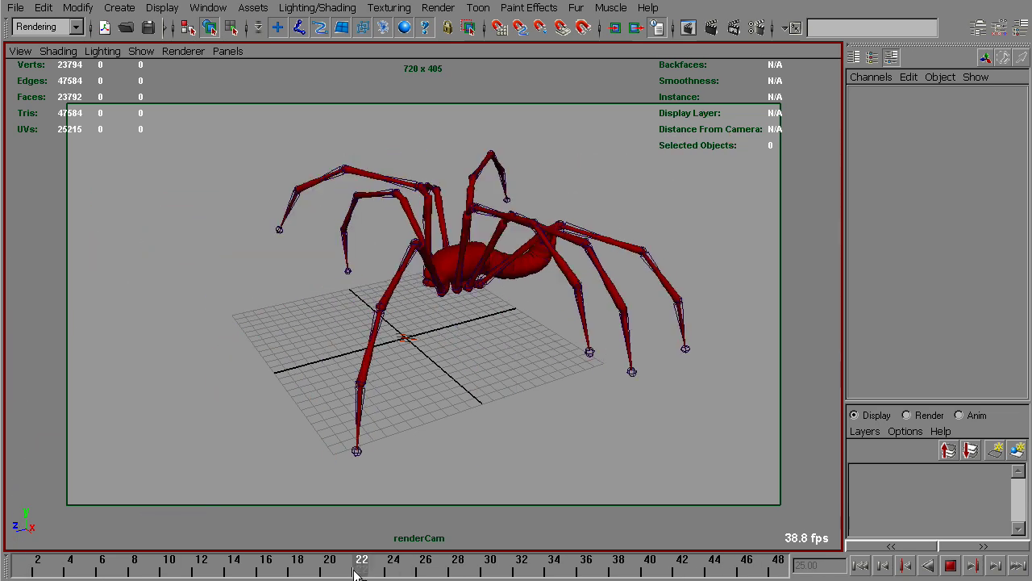
pyautogui.hotkey('alt', 'v')
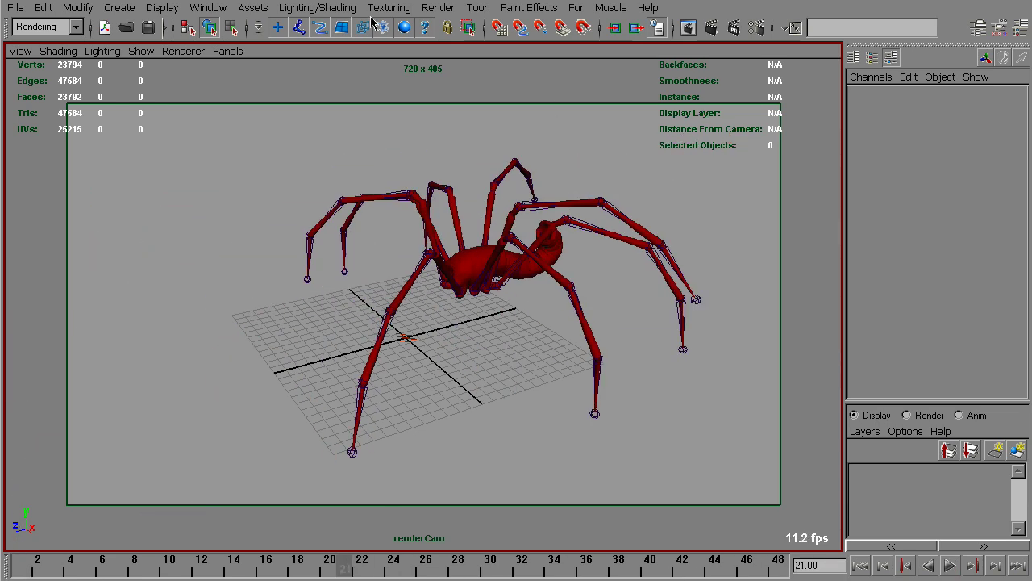
# - Open the mental ray Batch Render options dialog and move it aside
pyautogui.click(442, 9)
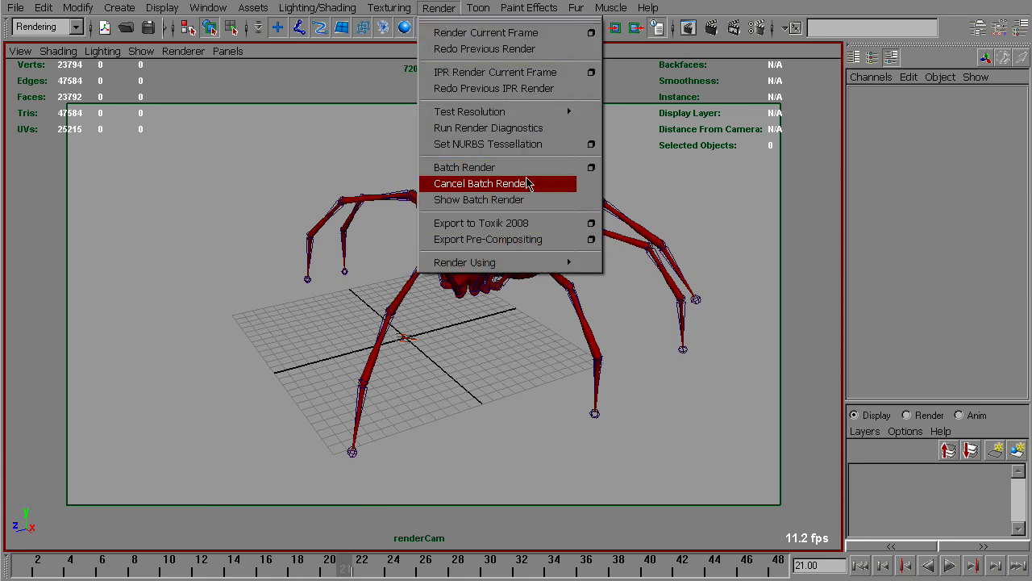
pyautogui.click(591, 168)
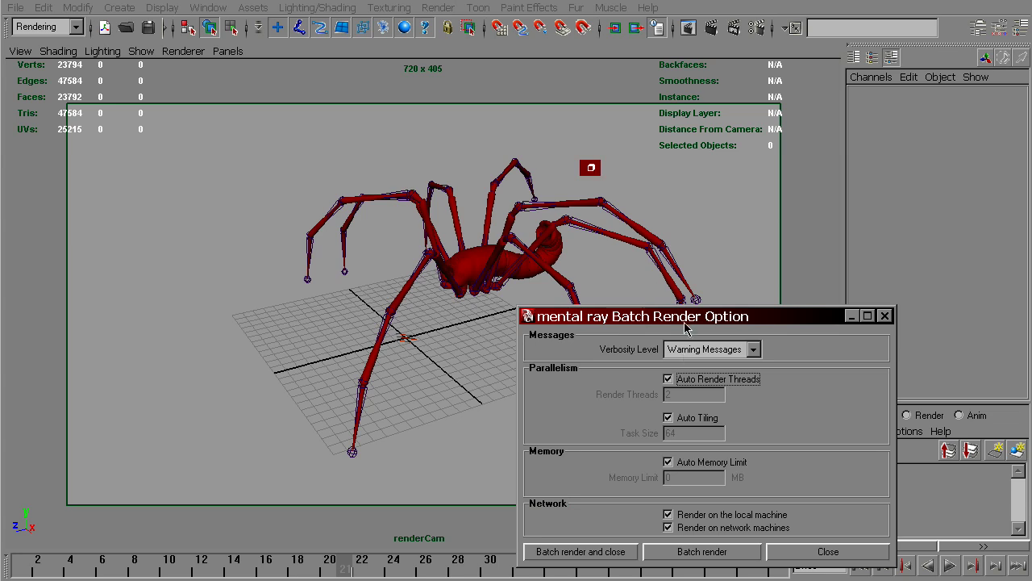
pyautogui.moveTo(684, 323); pyautogui.dragTo(637, 255)
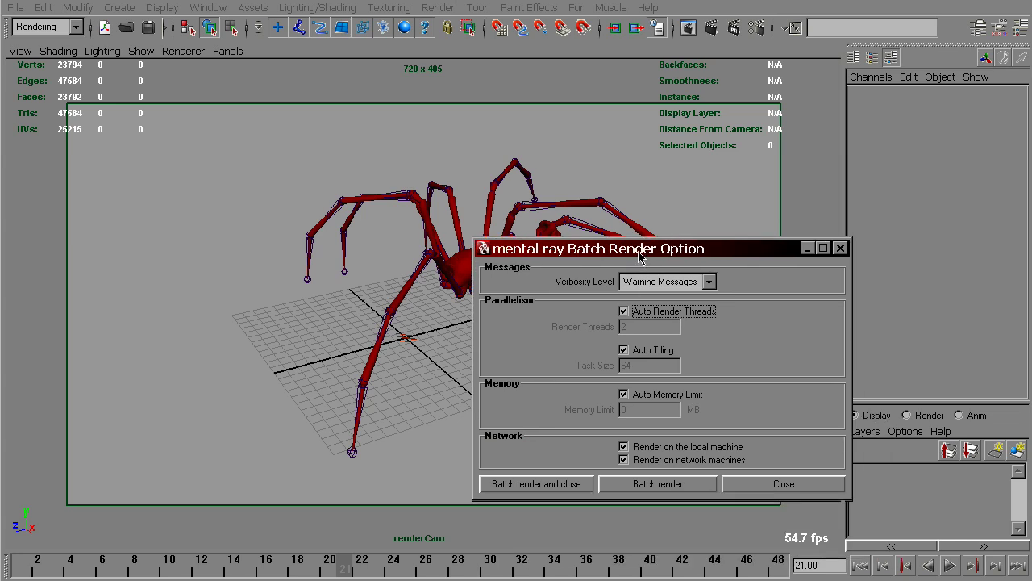
# - Change the Common tab's File name prefix to spider_mvec
pyautogui.click(758, 28)
pyautogui.click(149, 99)
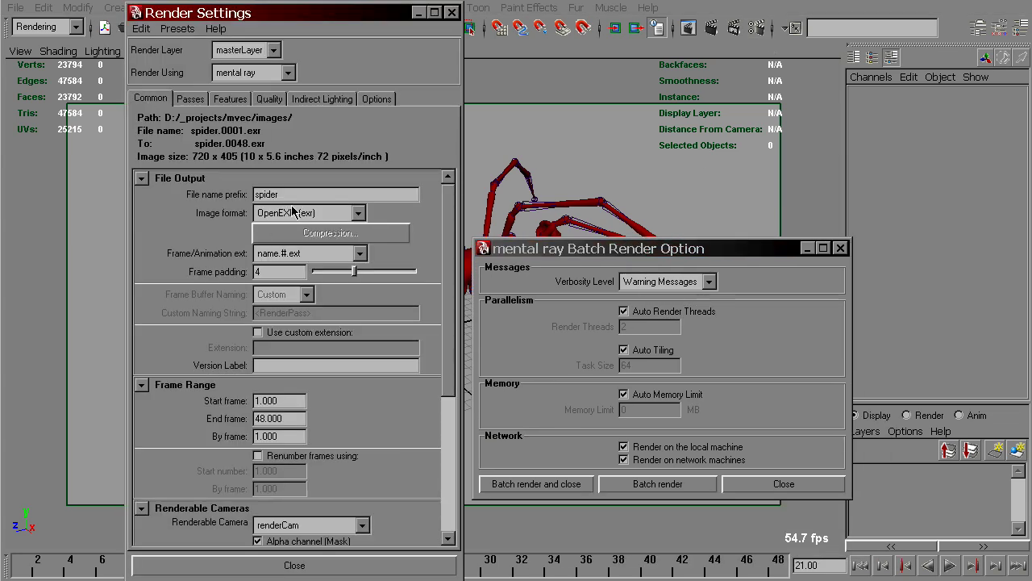
pyautogui.moveTo(306, 196); pyautogui.dragTo(241, 193)
pyautogui.press('Return')
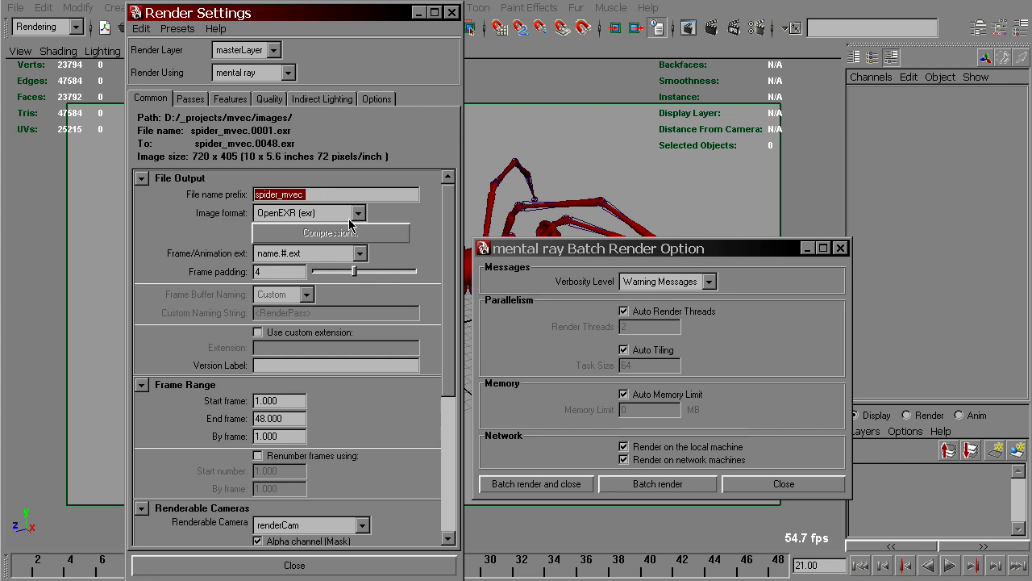
# - Check the Quality tab's motion blur and Framebuffer settings, then start the mental ray batch render
pyautogui.click(263, 98)
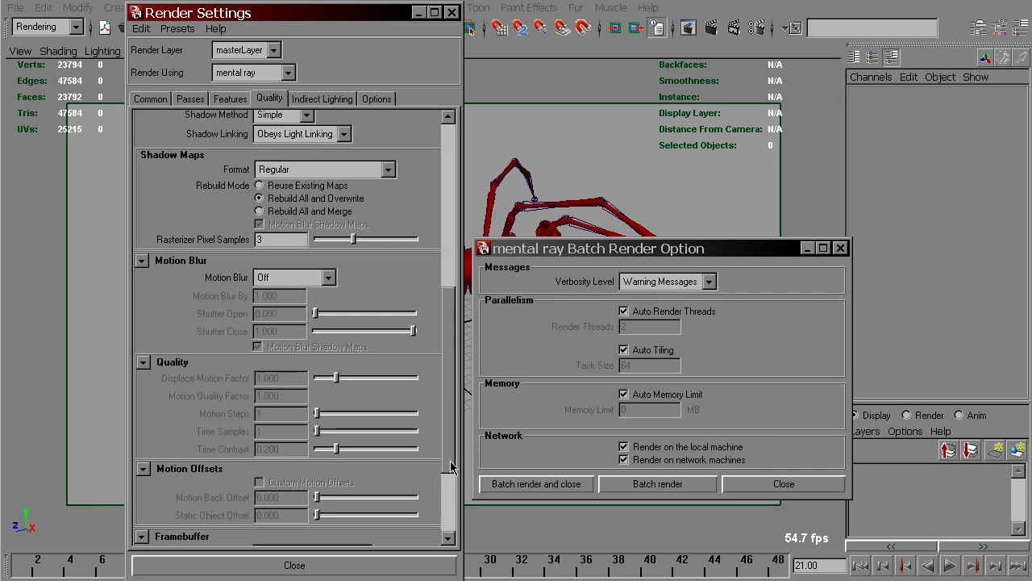
pyautogui.click(183, 537)
pyautogui.click(325, 565)
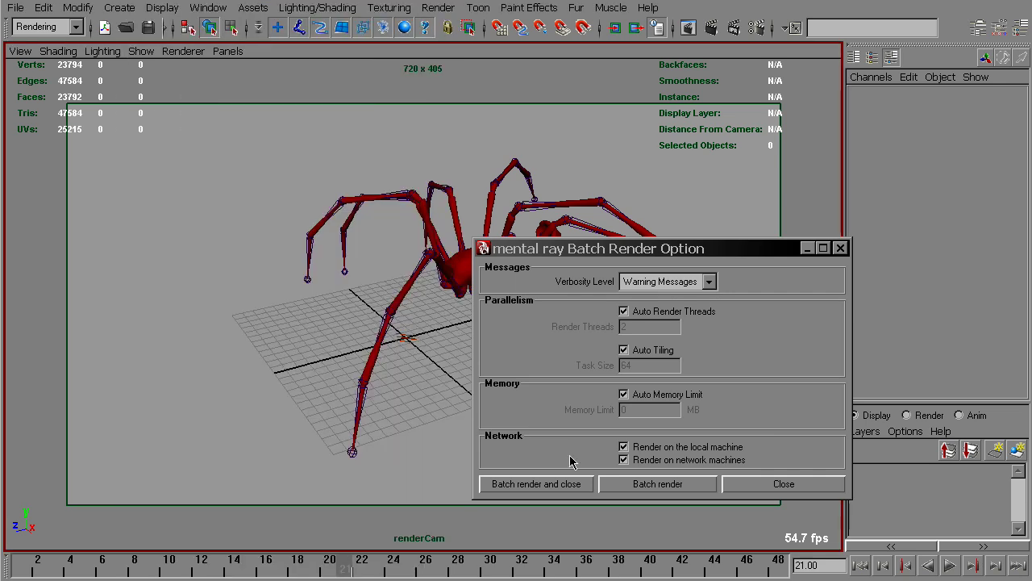
pyautogui.click(541, 485)
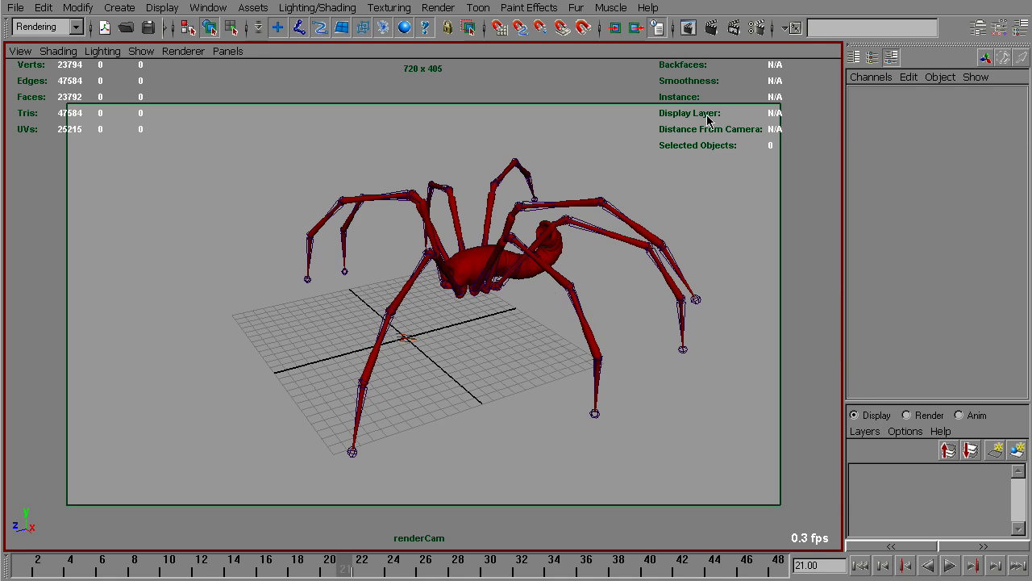
# - Revert the output File name prefix back to spider in Render Settings
pyautogui.click(759, 28)
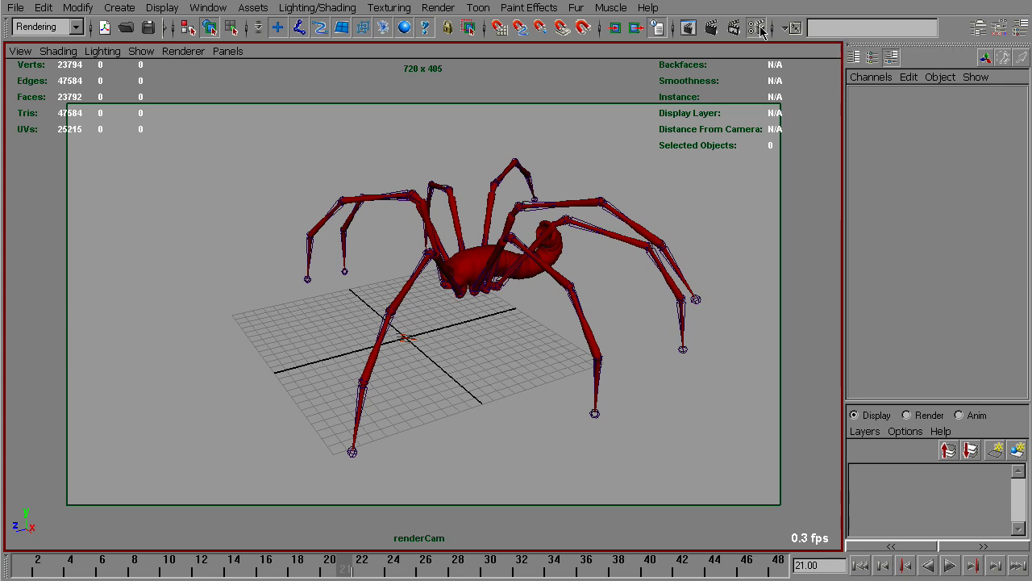
pyautogui.click(150, 99)
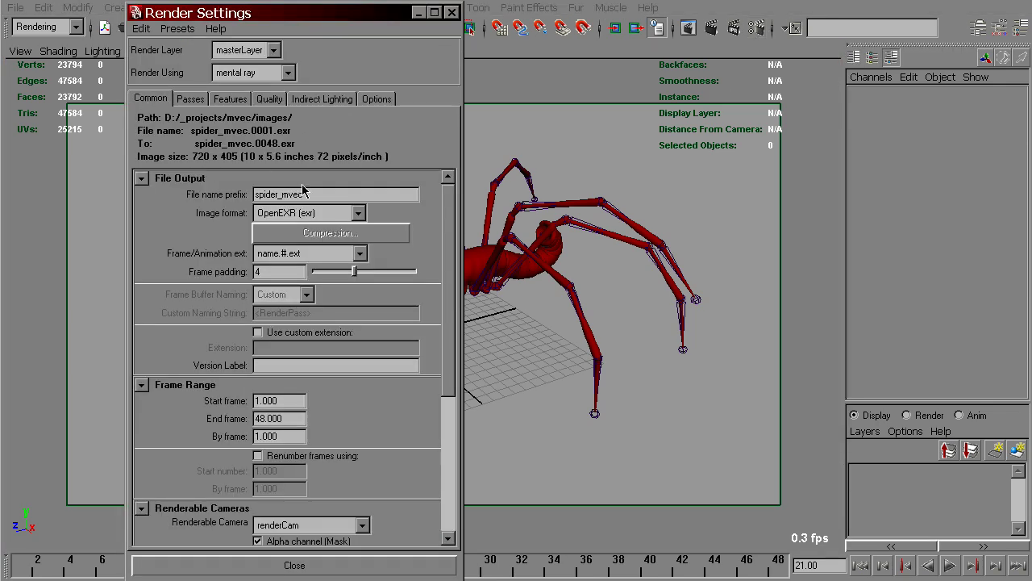
pyautogui.press('BackSpace')
pyautogui.press('BackSpace')
pyautogui.press('Return')
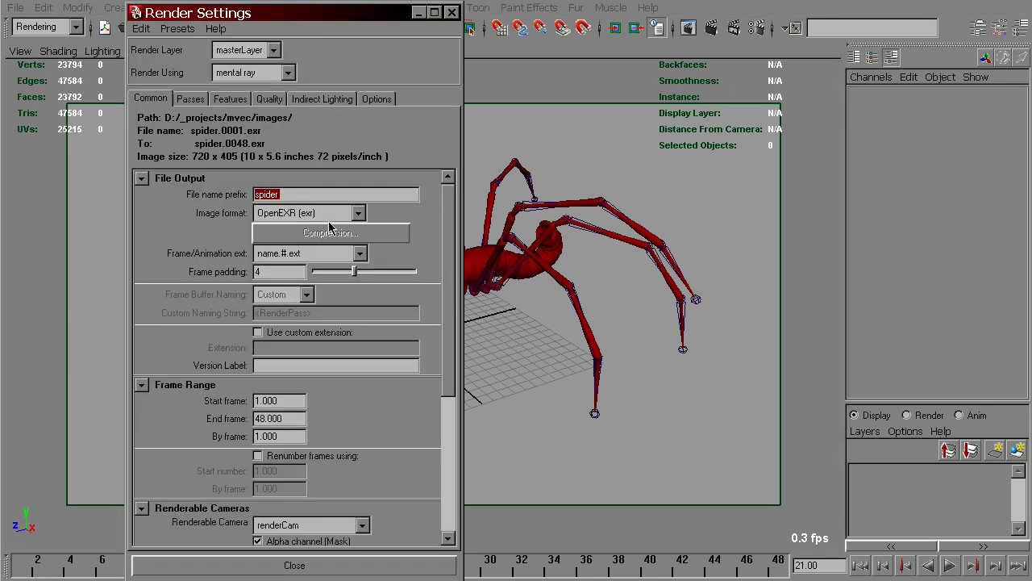
pyautogui.click(365, 569)
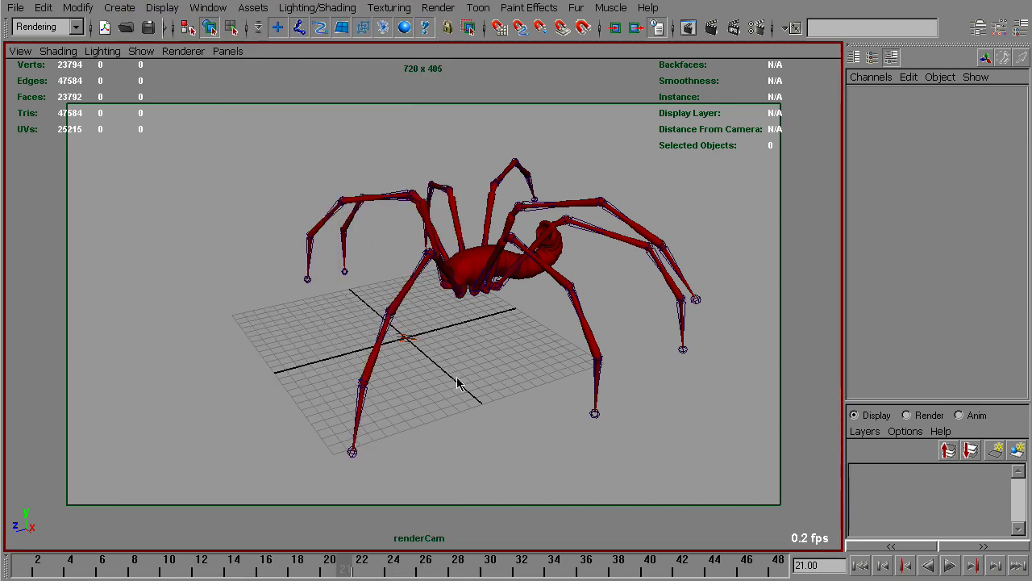
# - Assign the existing lambert1 material to the spider mesh and deselect it
pyautogui.click(536, 279)
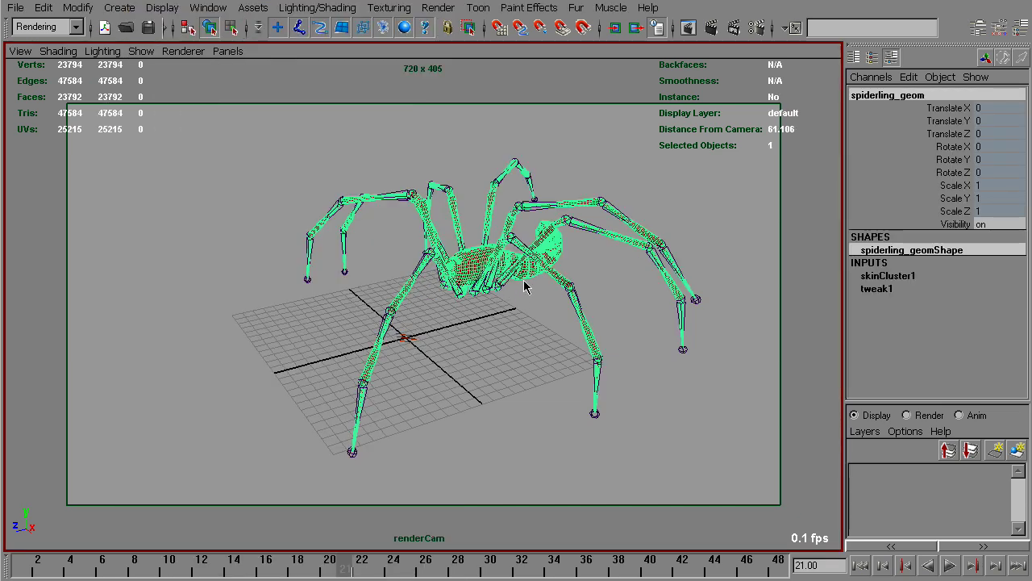
pyautogui.moveTo(534, 278); pyautogui.dragTo(673, 564, button='right')
pyautogui.click(538, 333)
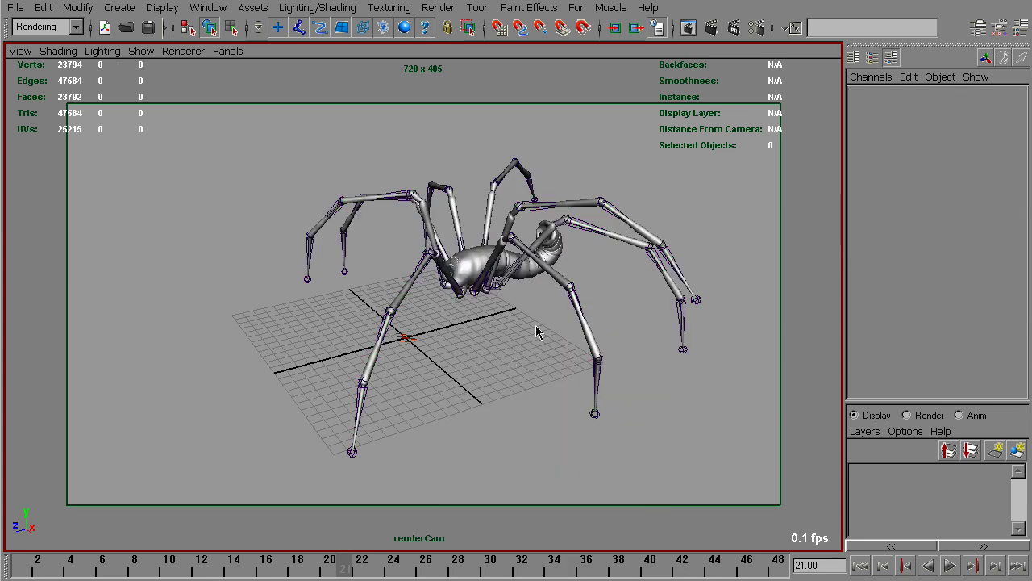
# - Cancel the running batch render job and bring up the folder of 96 rendered EXR frames
pyautogui.click(438, 8)
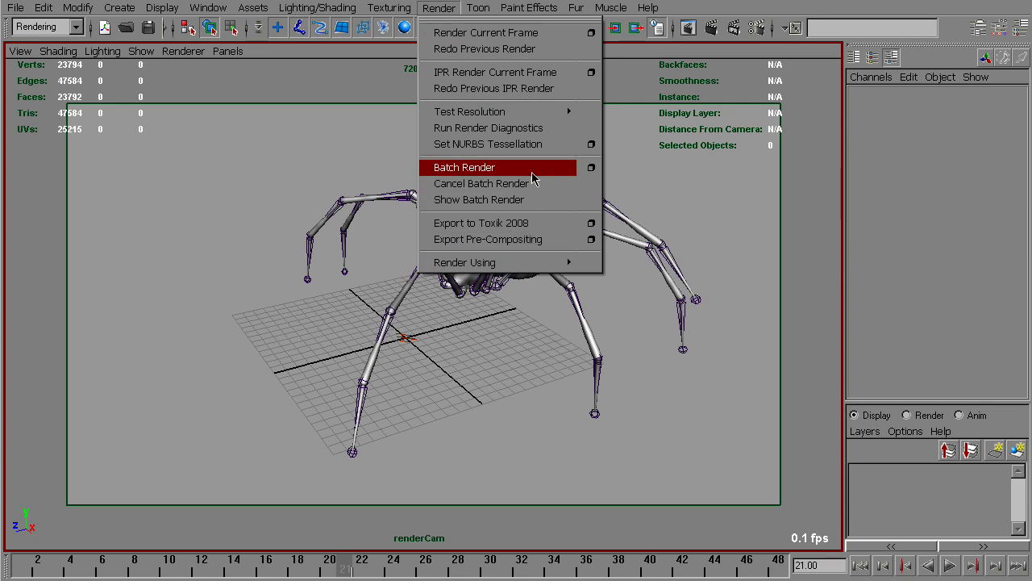
pyautogui.click(592, 168)
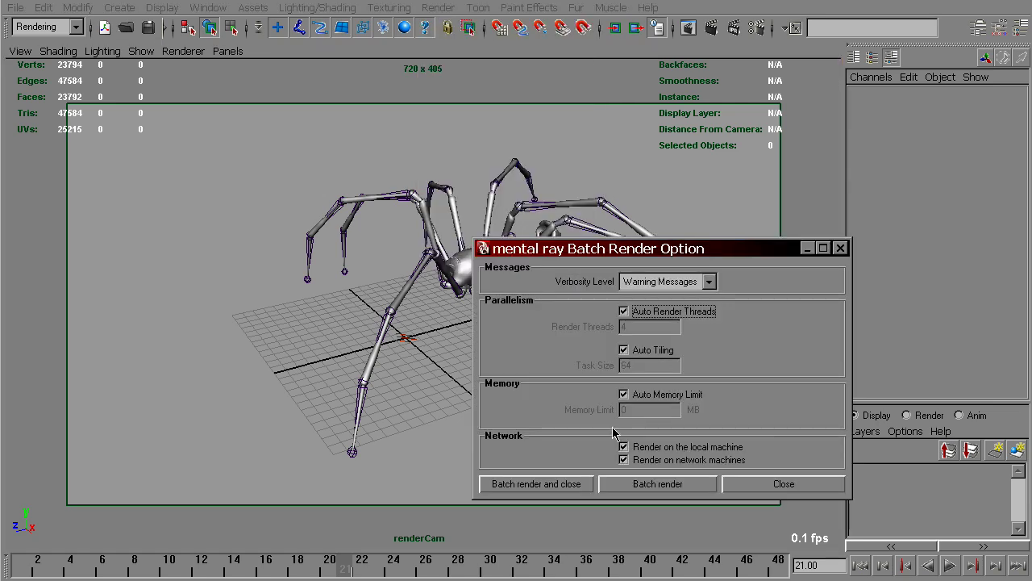
pyautogui.click(563, 490)
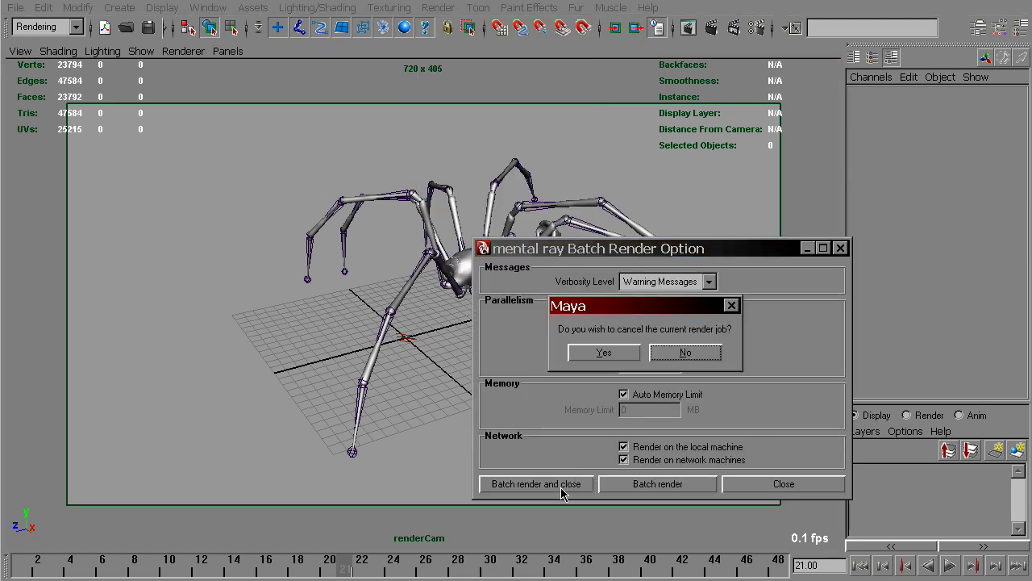
pyautogui.click(604, 353)
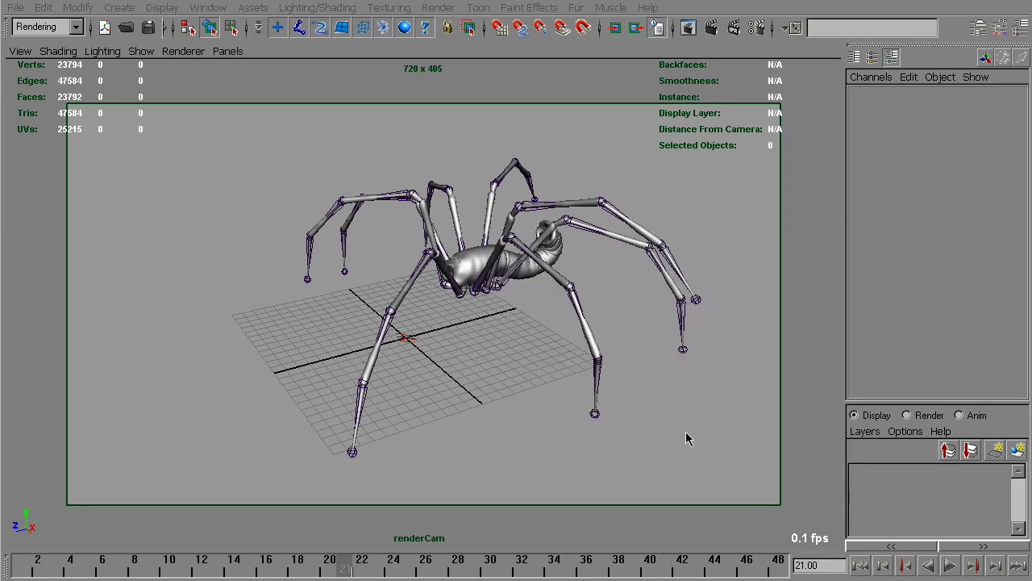
pyautogui.hotkey('alt', 'Tab')
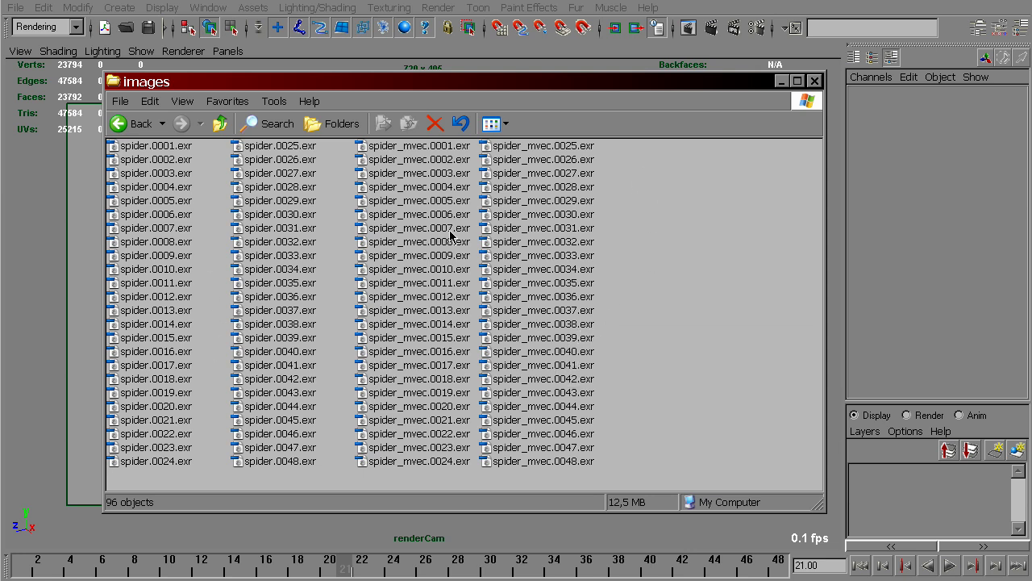
# - Minimize the images folder and make Maya's renderCam viewport of the spider active
pyautogui.click(781, 81)
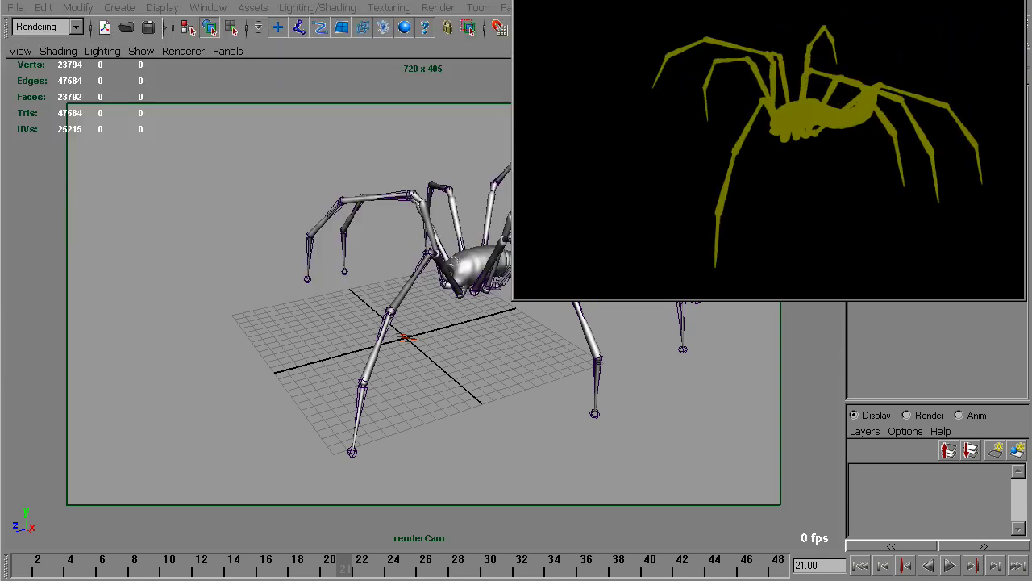
pyautogui.click(634, 195)
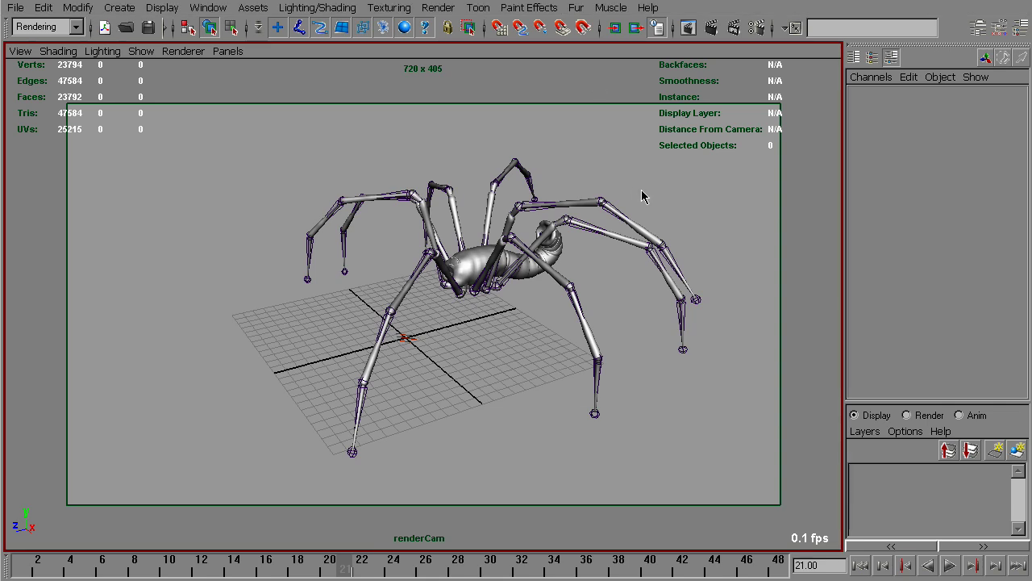
# - Open the mental ray Render Settings, check the Passes tab and widen the window
pyautogui.click(757, 28)
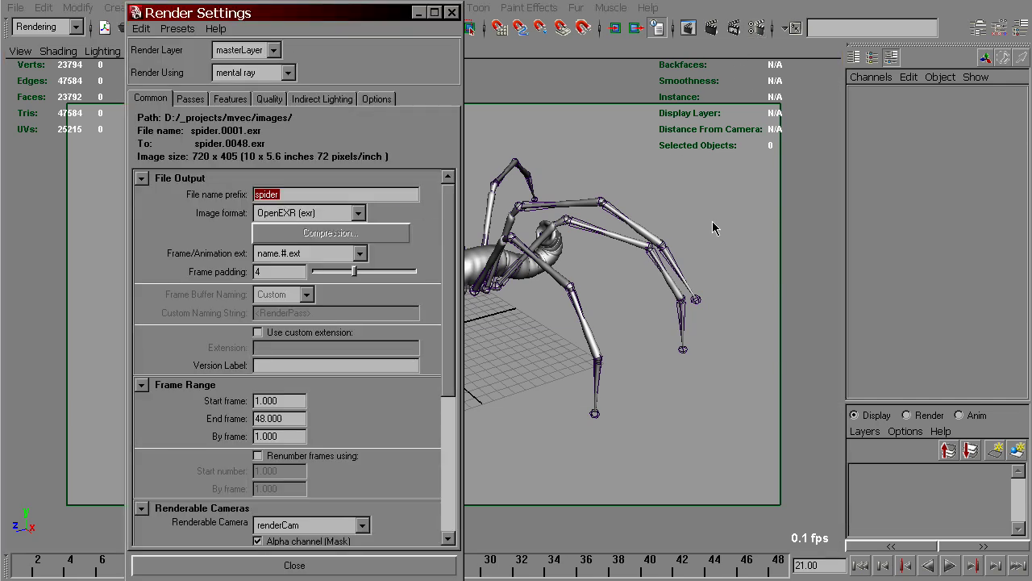
pyautogui.moveTo(453, 211)
pyautogui.mouseDown()
pyautogui.moveTo(453, 348)
pyautogui.moveTo(447, 193)
pyautogui.mouseUp()
pyautogui.moveTo(448, 335)
pyautogui.mouseDown()
pyautogui.moveTo(450, 508)
pyautogui.moveTo(450, 317)
pyautogui.mouseUp()
pyautogui.click(190, 99)
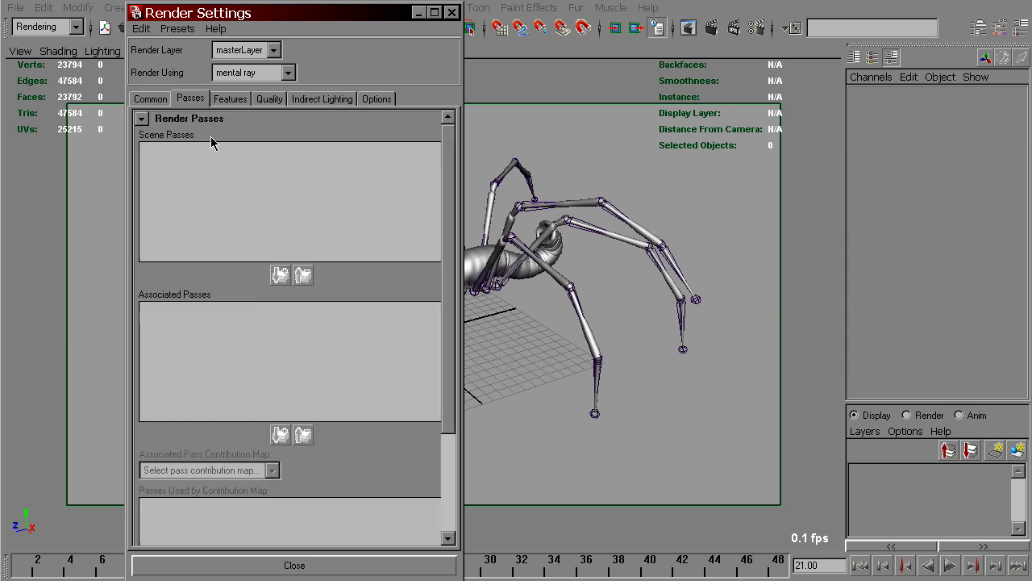
pyautogui.moveTo(461, 168); pyautogui.dragTo(493, 170)
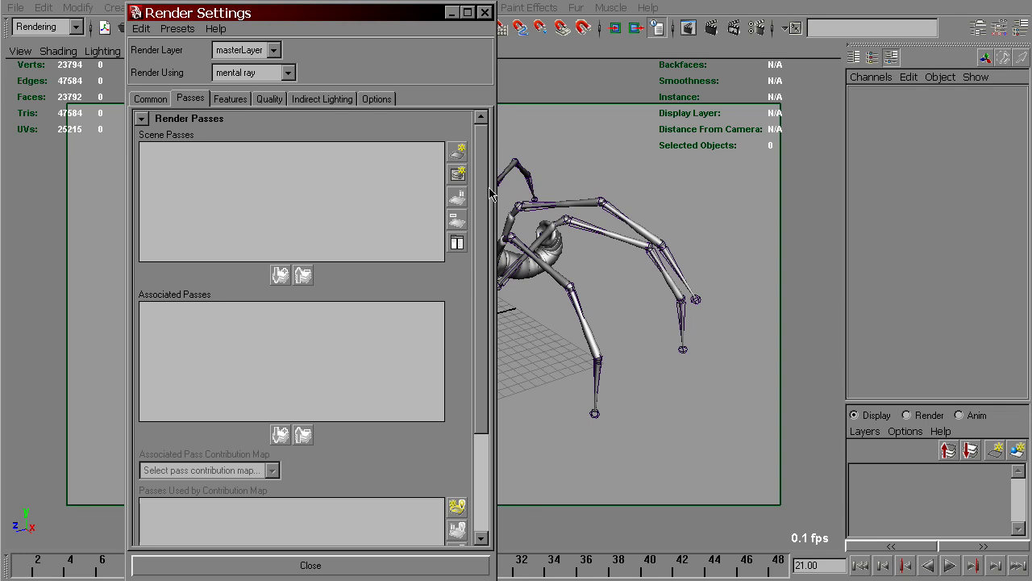
# - Review the Quality and Options tabs, toggling Force Motion Vector Computation with Motion Blur left Off
pyautogui.click(269, 98)
pyautogui.scroll(5, 482, 388)
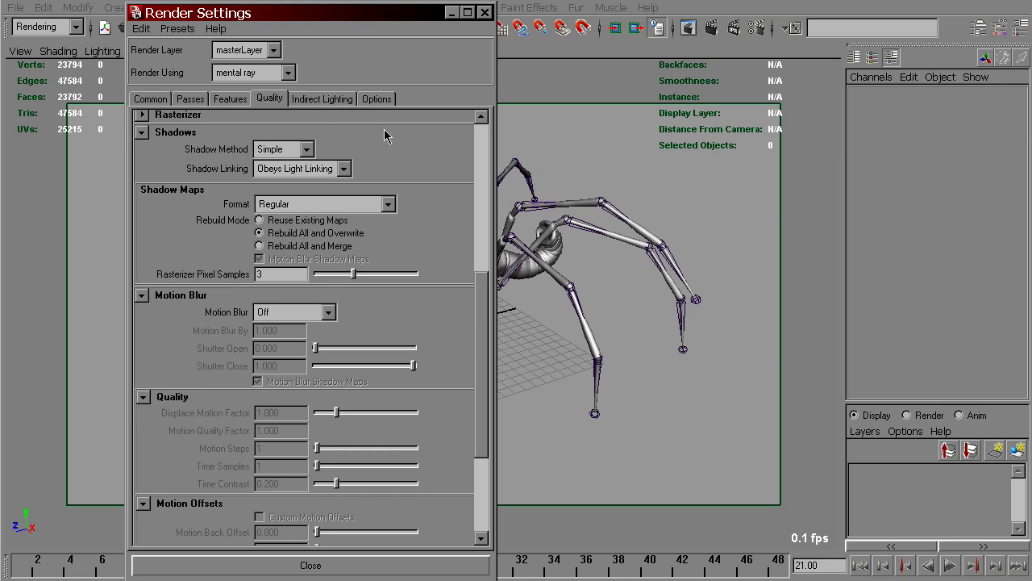
pyautogui.click(378, 98)
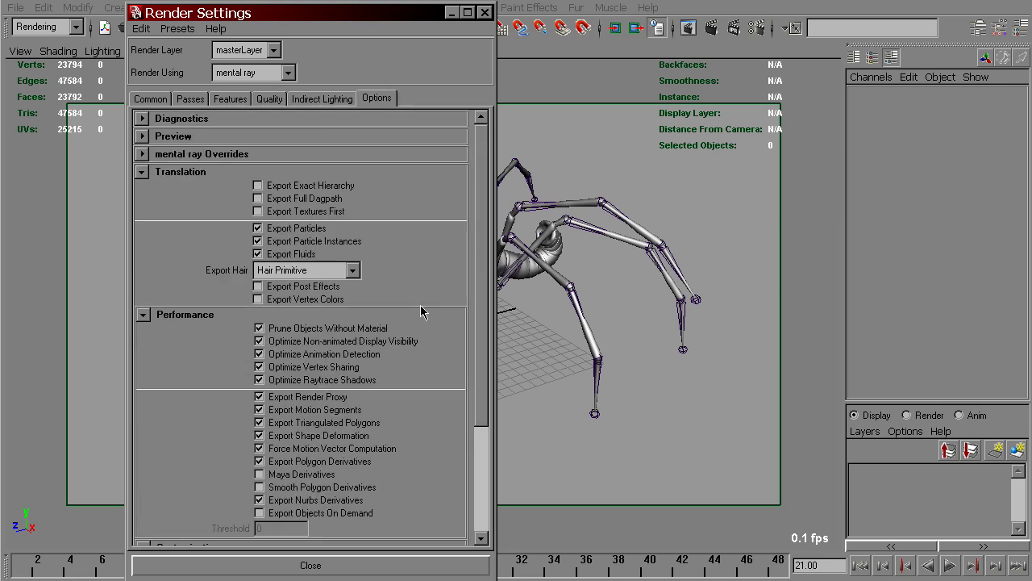
pyautogui.click(299, 450)
pyautogui.click(268, 99)
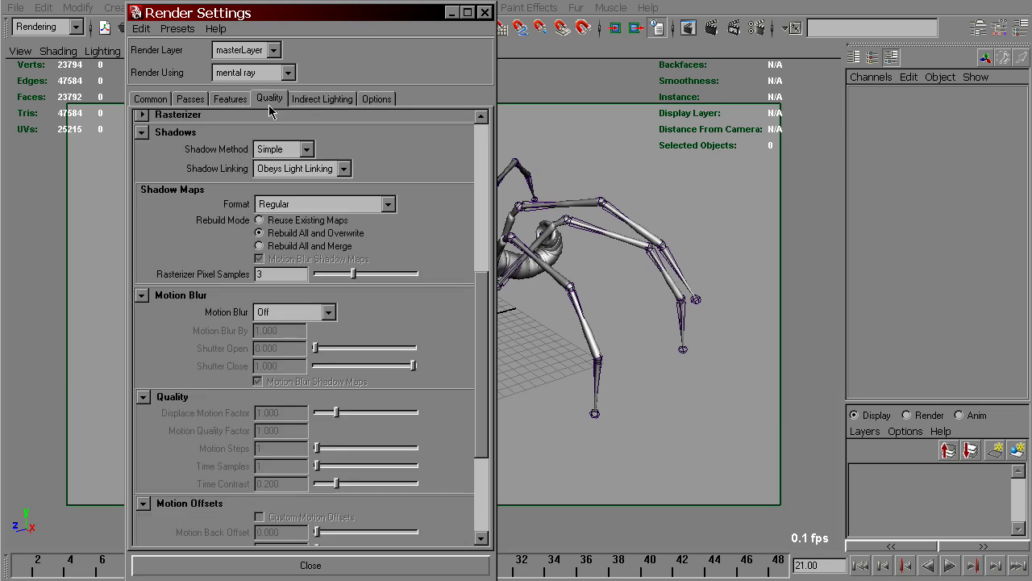
pyautogui.moveTo(482, 422); pyautogui.dragTo(484, 484)
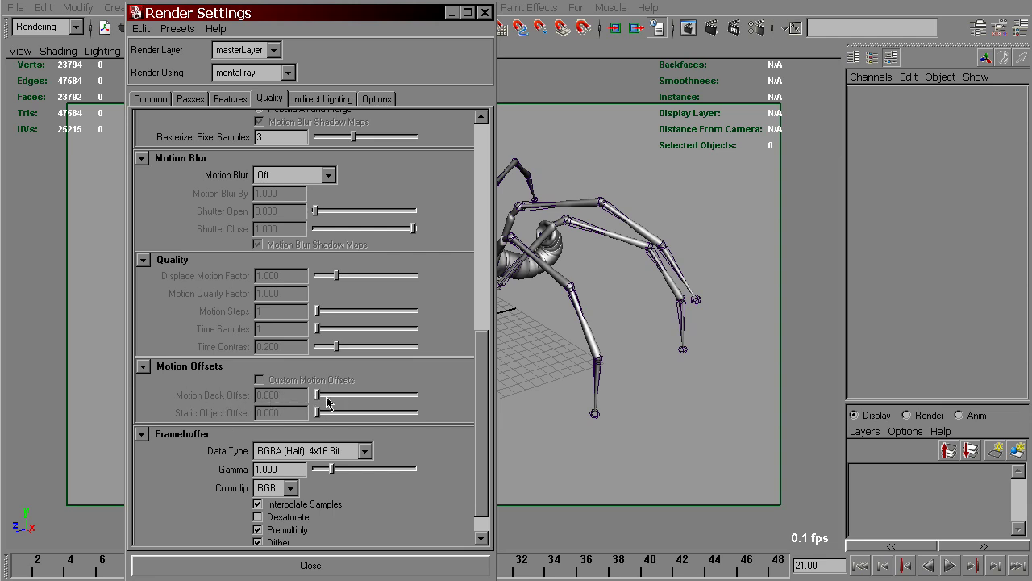
# - Create a Normalized 2D Motion Vector render pass from the Passes tab
pyautogui.click(203, 99)
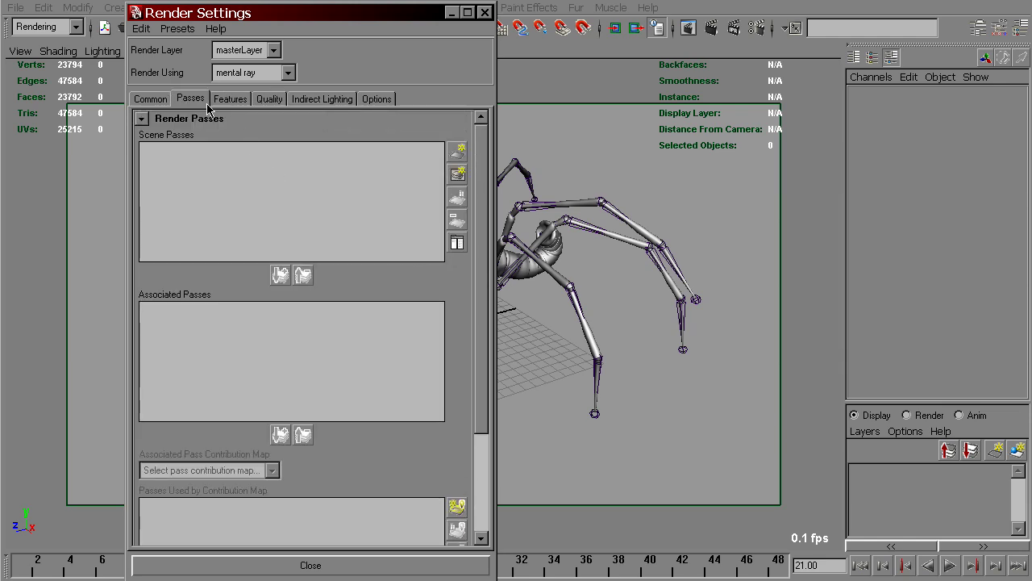
pyautogui.click(457, 152)
pyautogui.moveTo(438, 229); pyautogui.dragTo(728, 90)
pyautogui.scroll(-8, 565, 250)
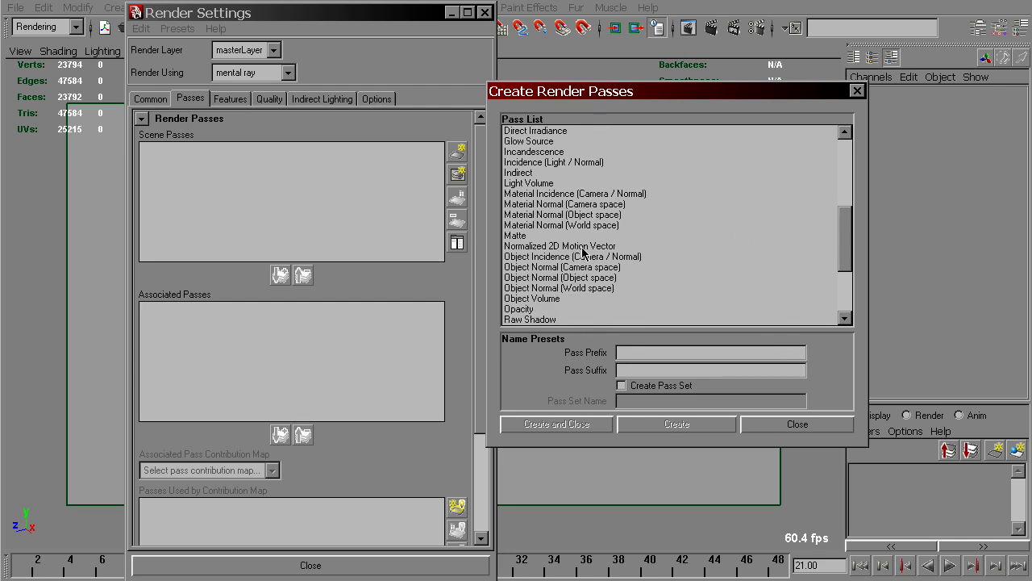
pyautogui.click(575, 246)
pyautogui.click(573, 424)
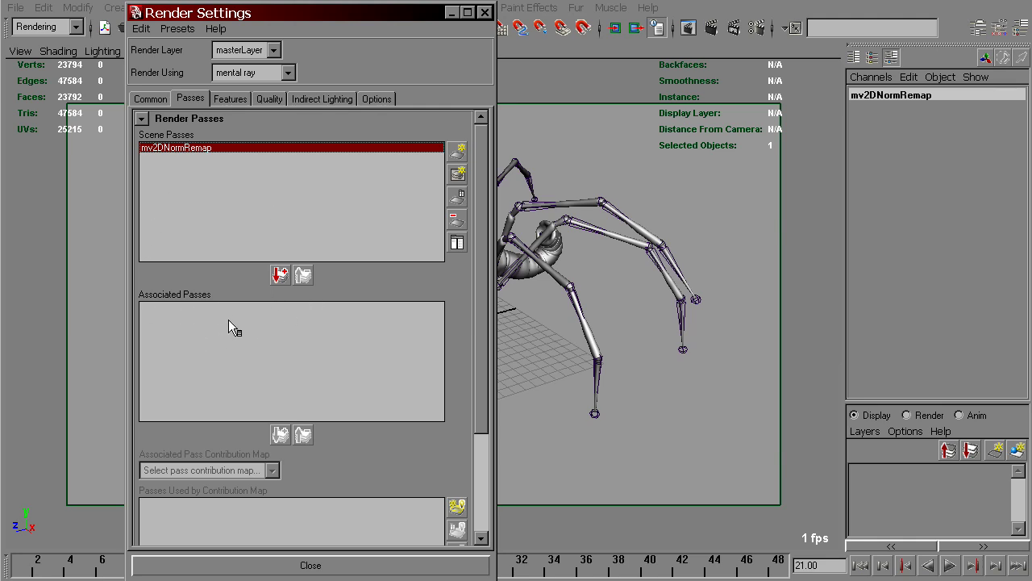
# - Associate the mv2DNormRemap pass with masterLayer and open its attributes
pyautogui.click(279, 275)
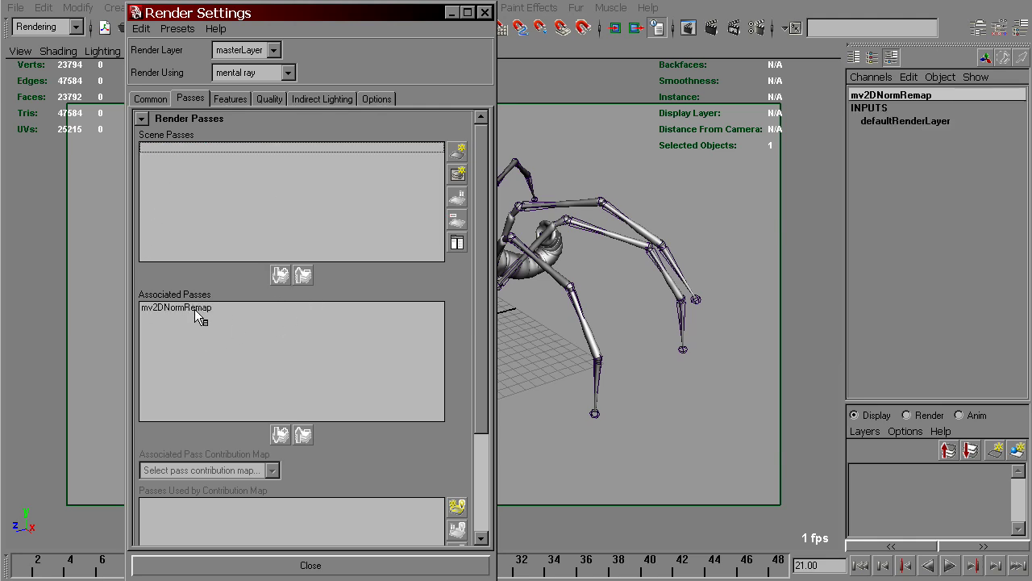
pyautogui.click(183, 308)
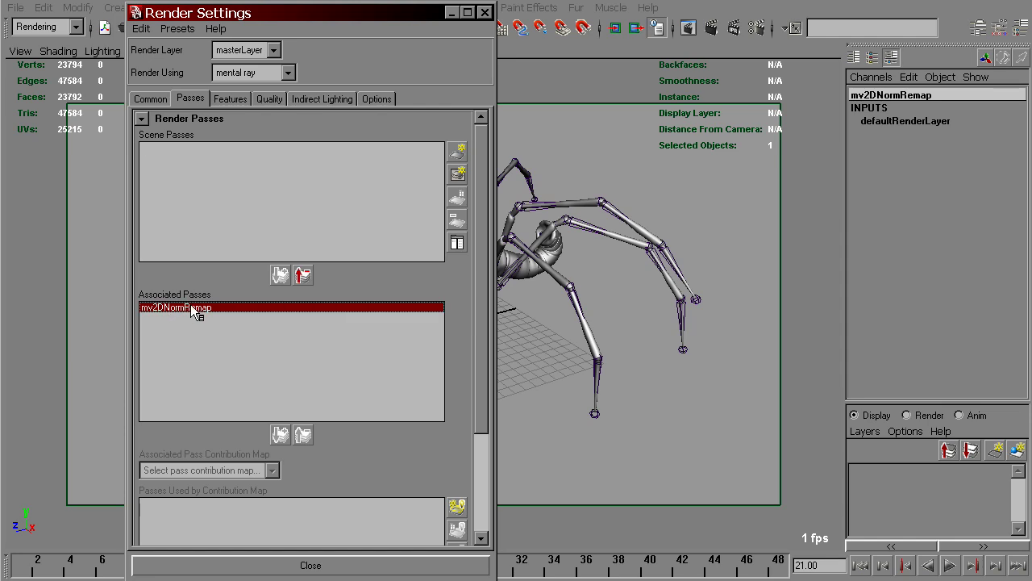
pyautogui.doubleClick(194, 309)
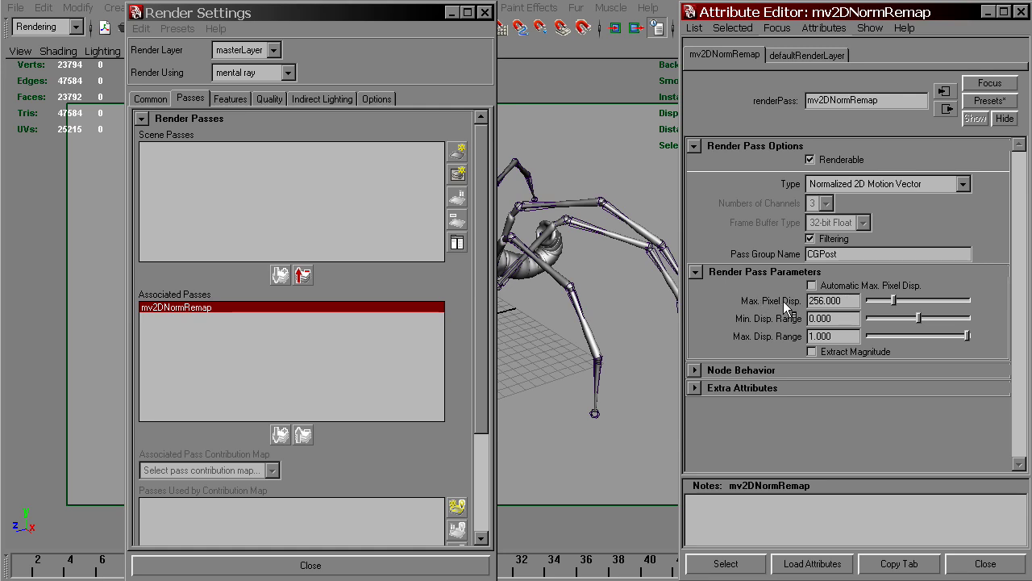
# - Change mv2DNormRemap's Max. Pixel Disp. from 256 to 720 and close its attributes
pyautogui.click(851, 301)
pyautogui.moveTo(854, 301); pyautogui.dragTo(748, 304)
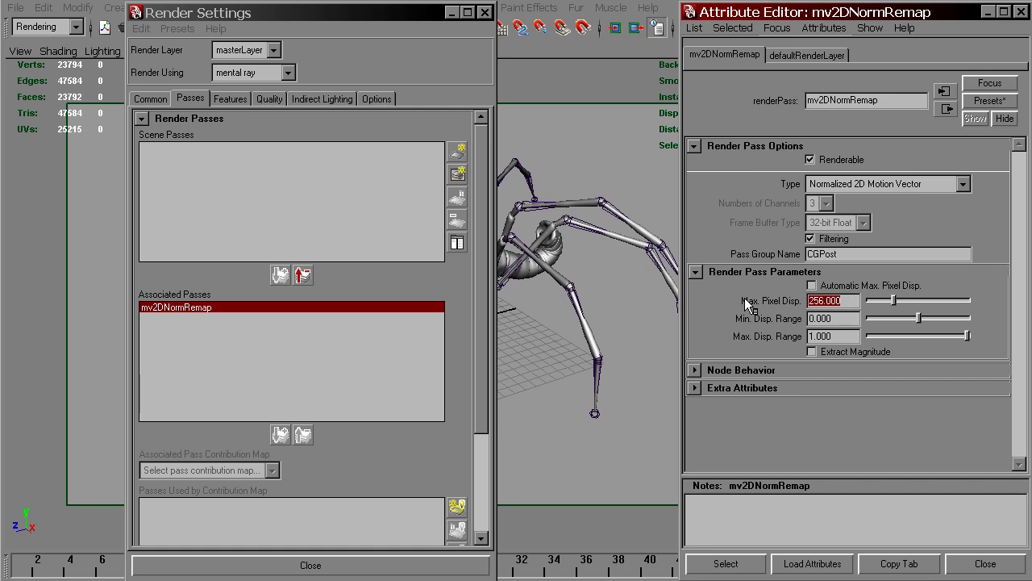
pyautogui.write('720')
pyautogui.press('Return')
pyautogui.click(985, 563)
pyautogui.click(152, 100)
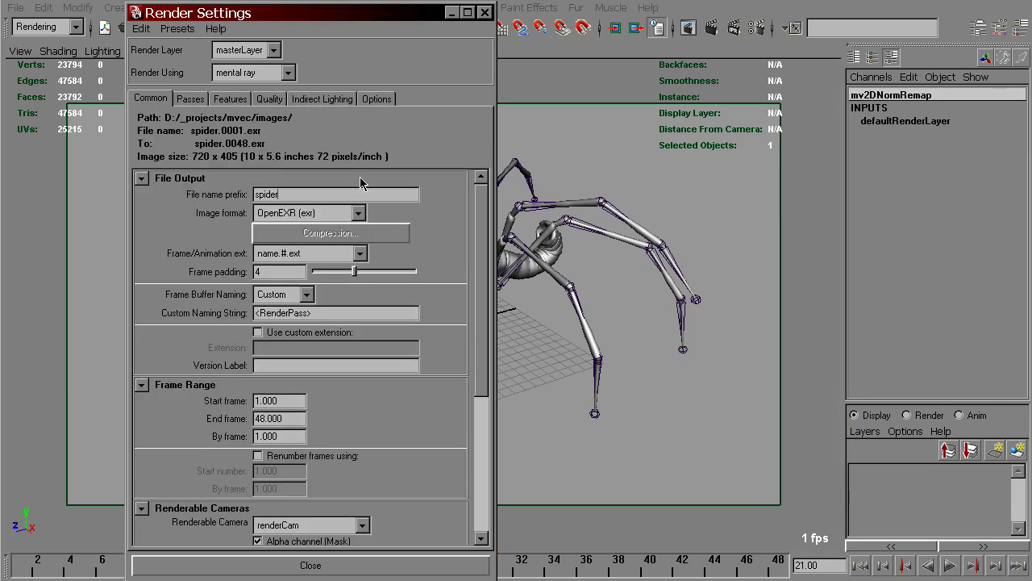
pyautogui.write('_passes')
pyautogui.press('Return')
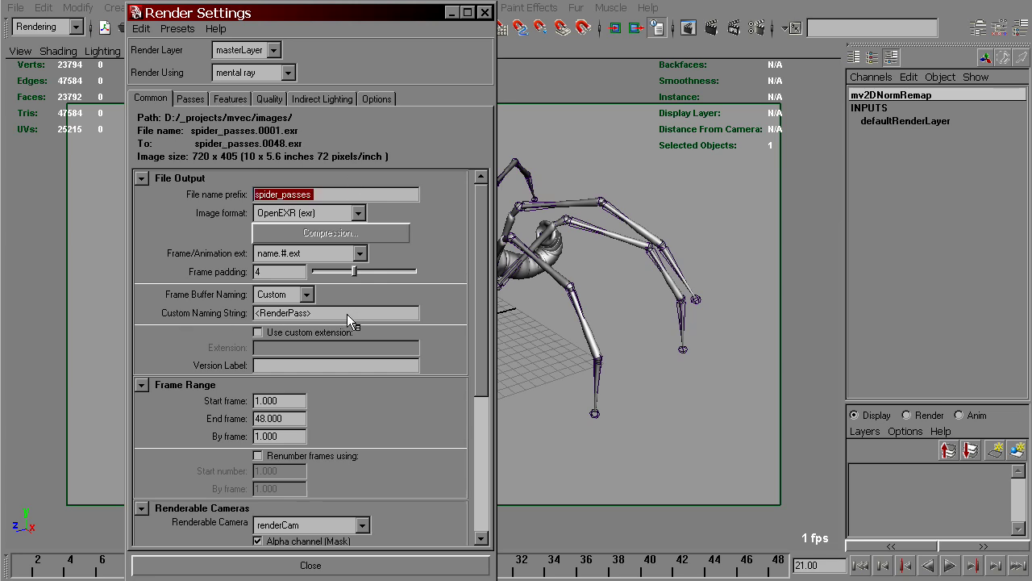
pyautogui.moveTo(344, 313); pyautogui.dragTo(287, 315)
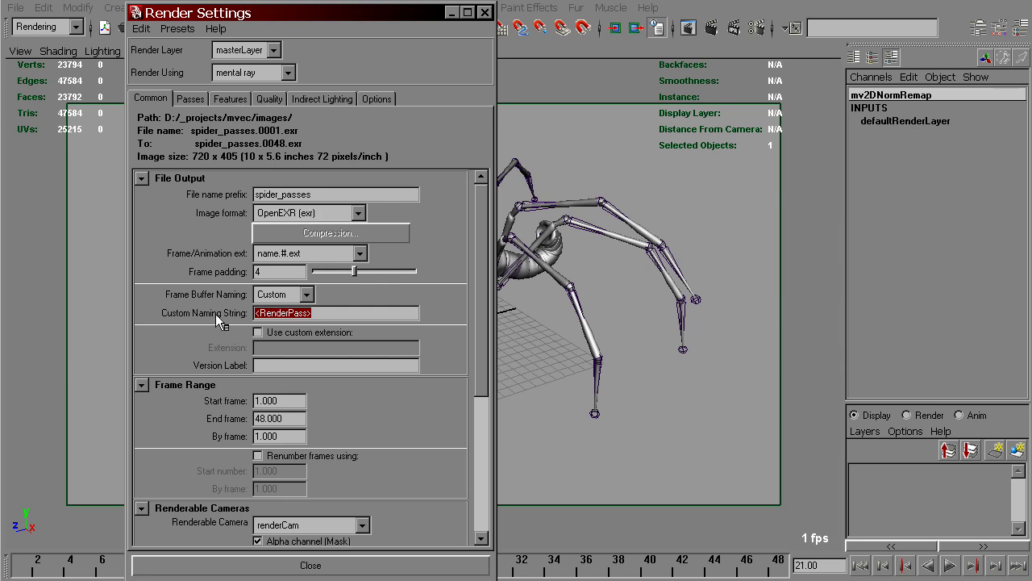
pyautogui.click(322, 313)
pyautogui.moveTo(336, 313); pyautogui.dragTo(251, 316)
pyautogui.moveTo(314, 315); pyautogui.dragTo(255, 317)
# - Rename the mv2DNormRemap pass to 'mvec' in its Attribute Editor
pyautogui.click(191, 100)
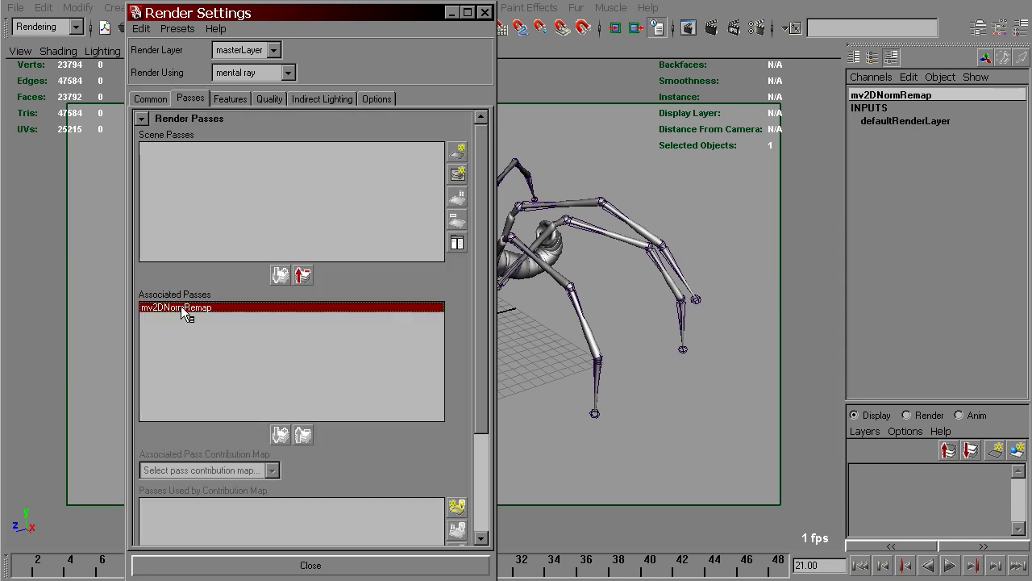
pyautogui.doubleClick(181, 306)
pyautogui.doubleClick(890, 105)
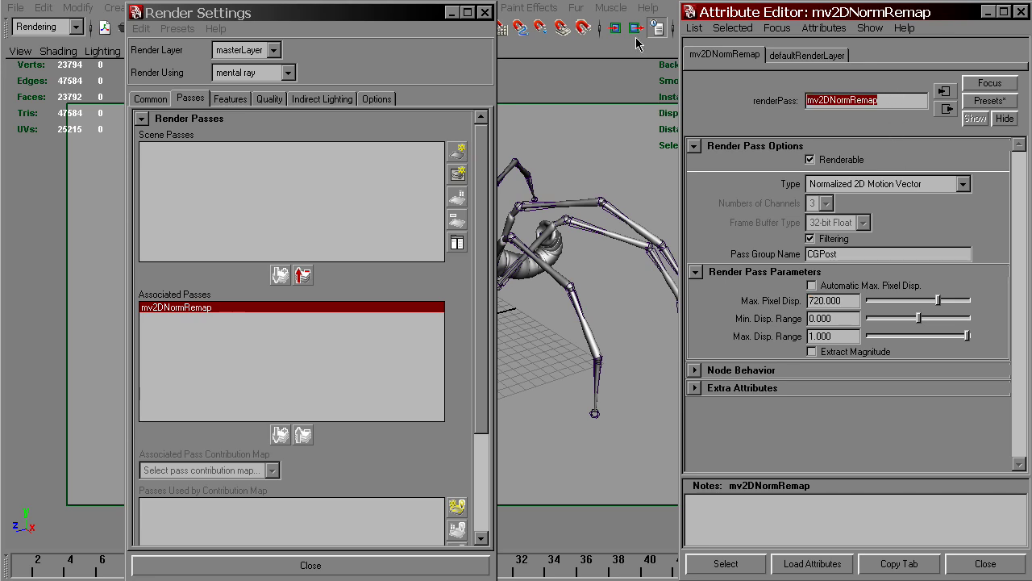
pyautogui.write('m')
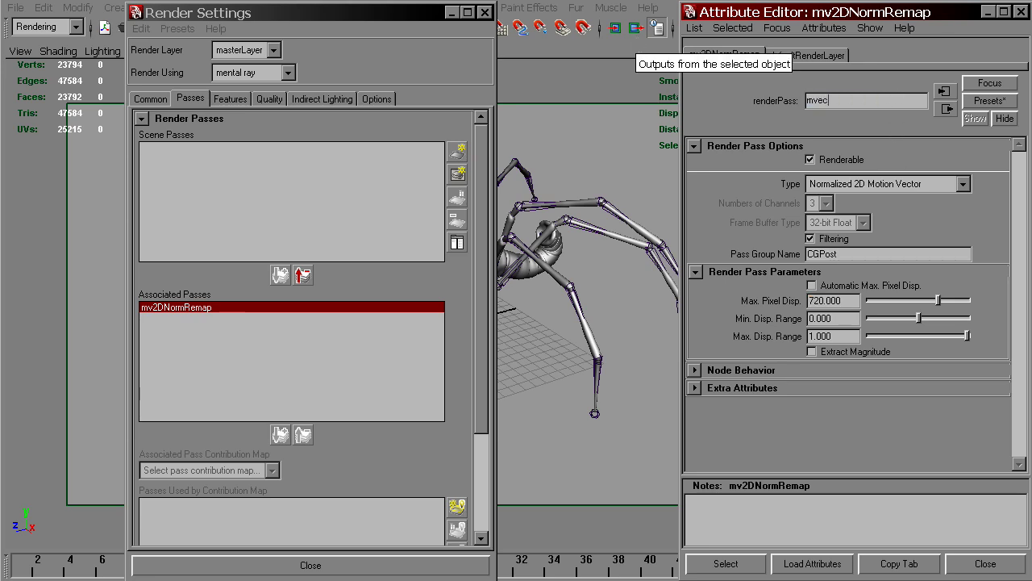
pyautogui.write('vec')
pyautogui.press('Return')
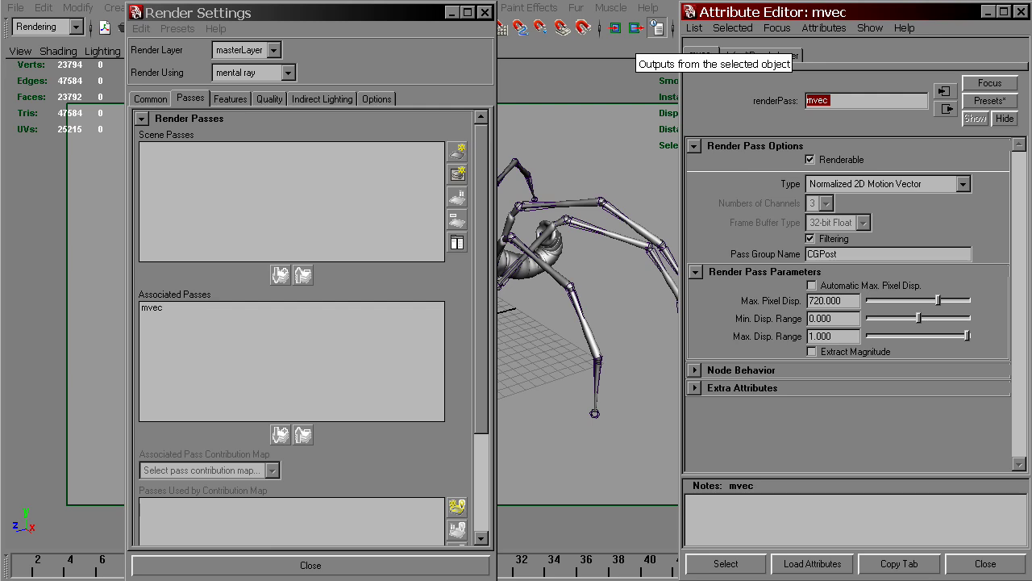
# - Close the pass attributes, check the Common file output settings and close Render Settings
pyautogui.click(968, 564)
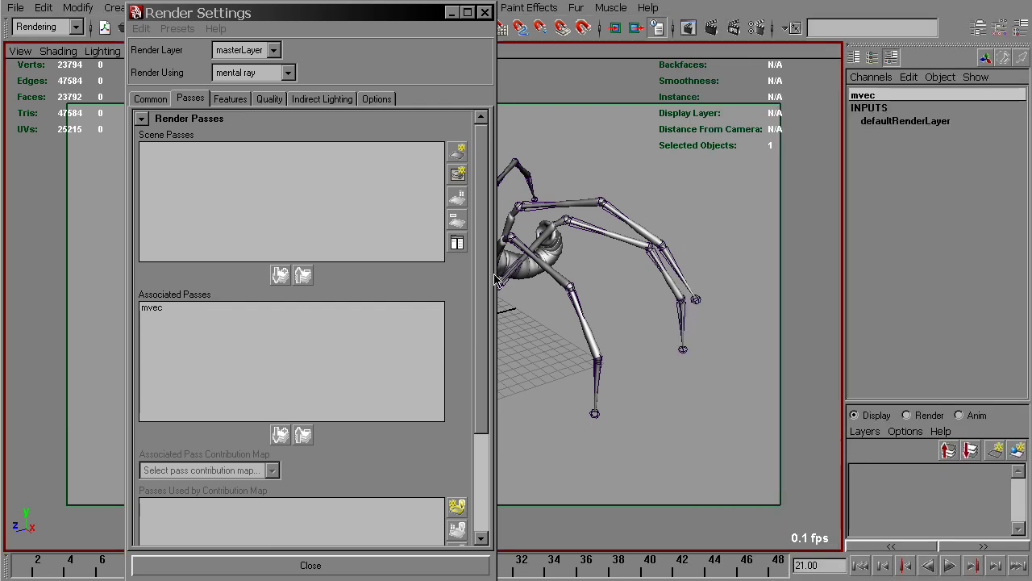
pyautogui.click(239, 100)
pyautogui.click(151, 99)
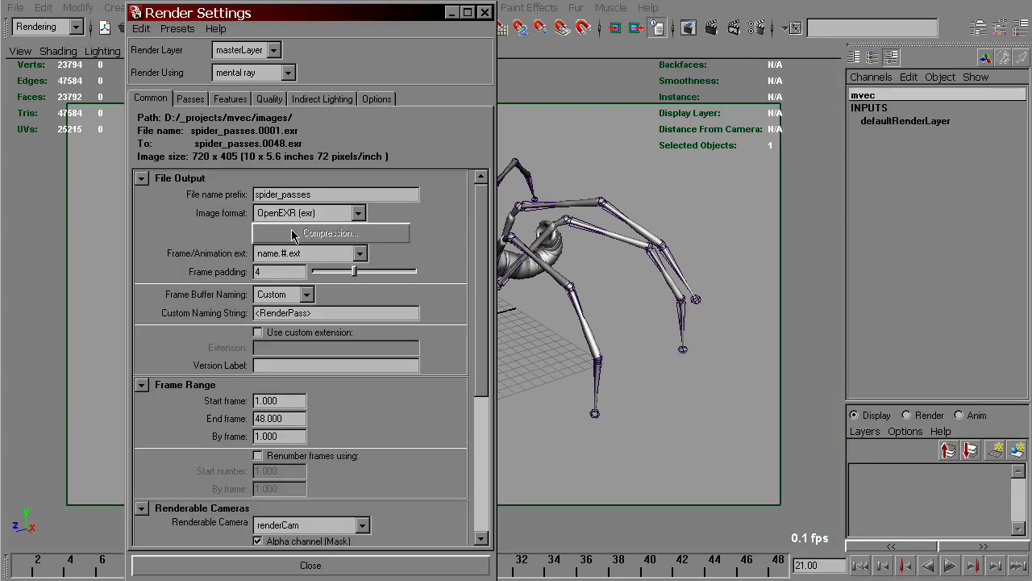
pyautogui.moveTo(483, 257); pyautogui.dragTo(479, 188)
pyautogui.click(408, 565)
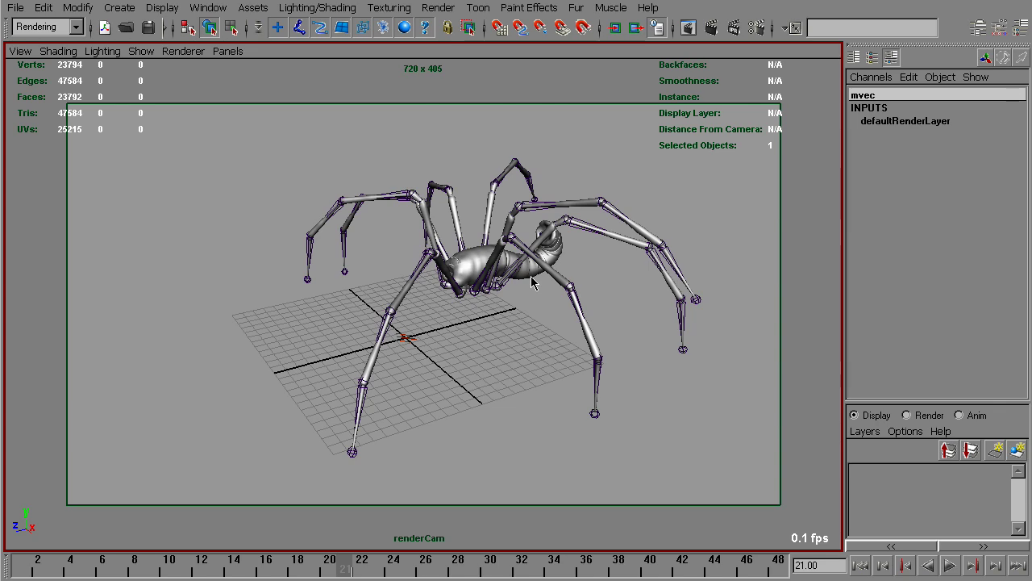
# - Launch a batch render of the spider animation to spider_passes EXR frames
pyautogui.click(437, 8)
pyautogui.click(591, 167)
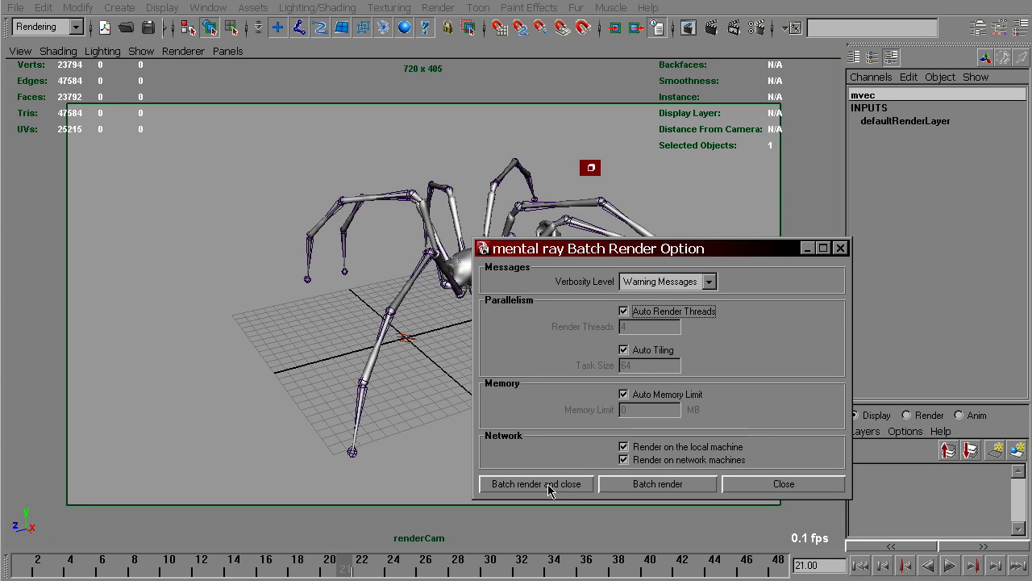
pyautogui.click(565, 484)
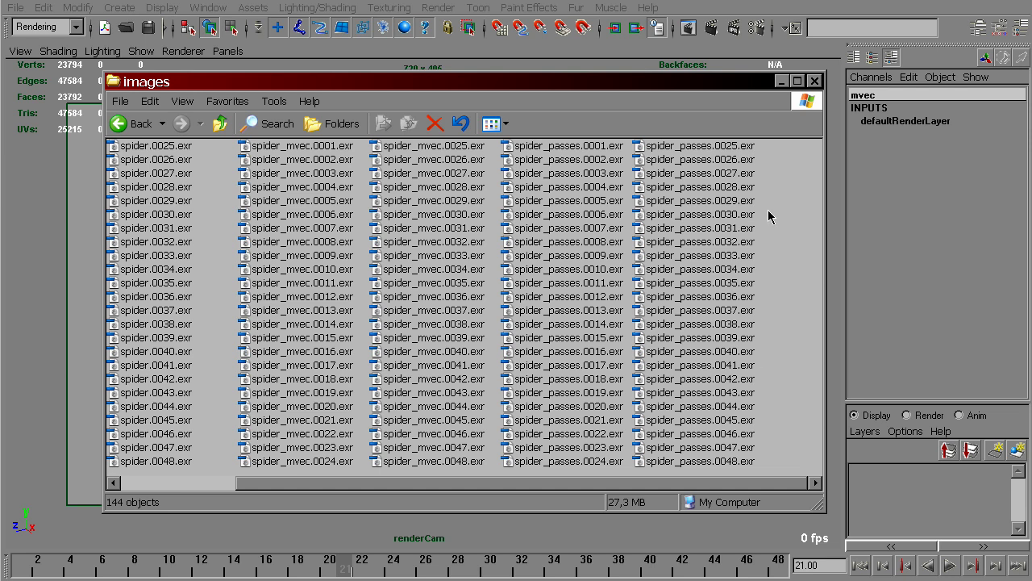
# - Review the 48 spider_passes EXR frames in the images folder, then minimize it
pyautogui.moveTo(781, 144); pyautogui.dragTo(579, 475)
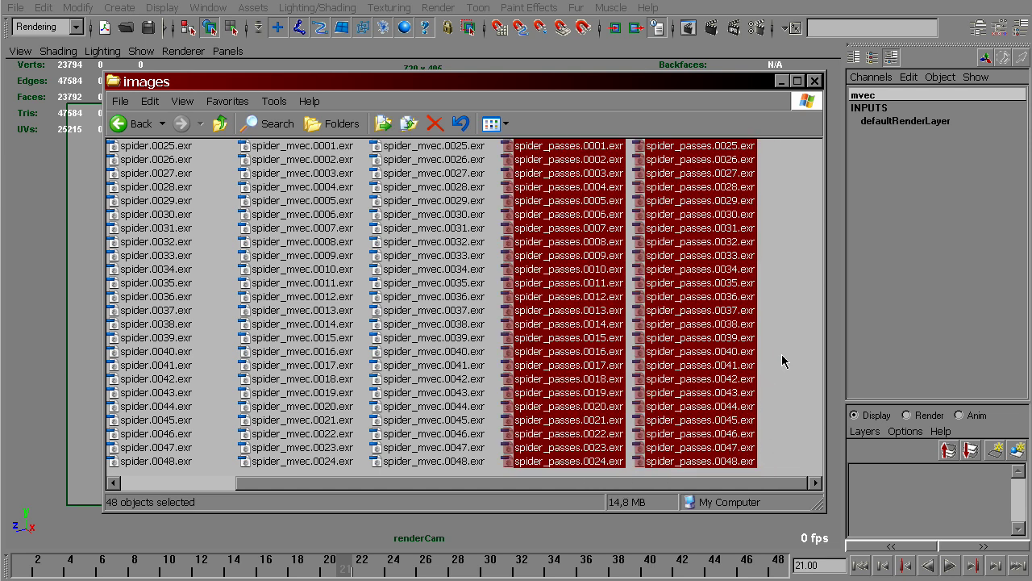
pyautogui.click(787, 198)
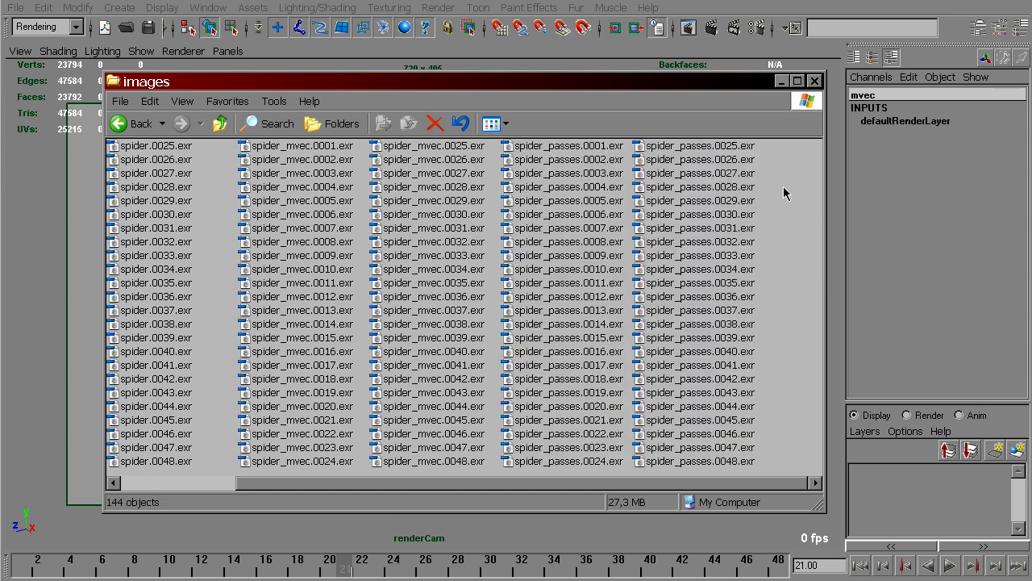
pyautogui.click(781, 81)
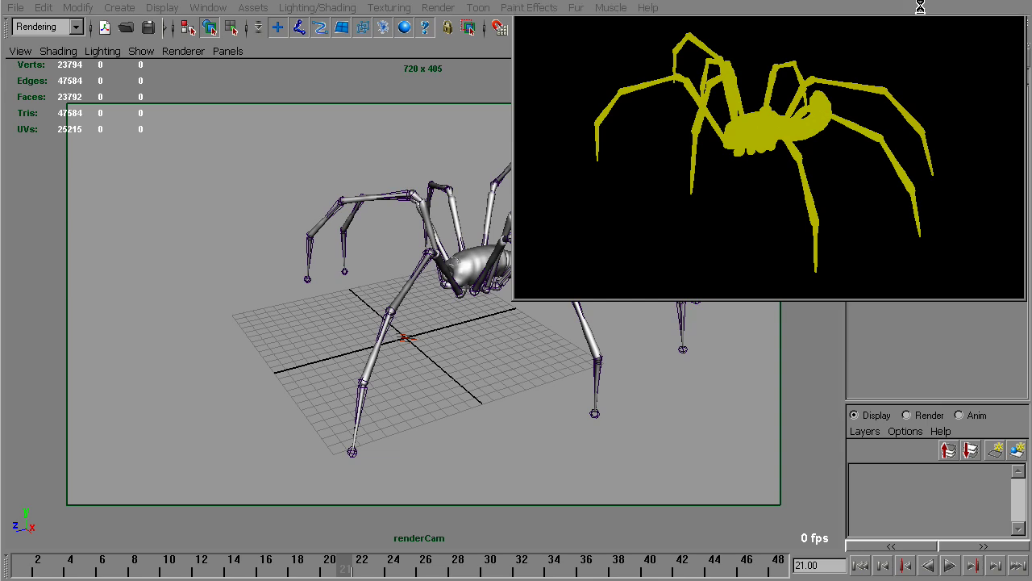
# - Close the Render View and toggle Premultiply off and back on in the Quality settings
pyautogui.click(1018, 1)
pyautogui.click(746, 30)
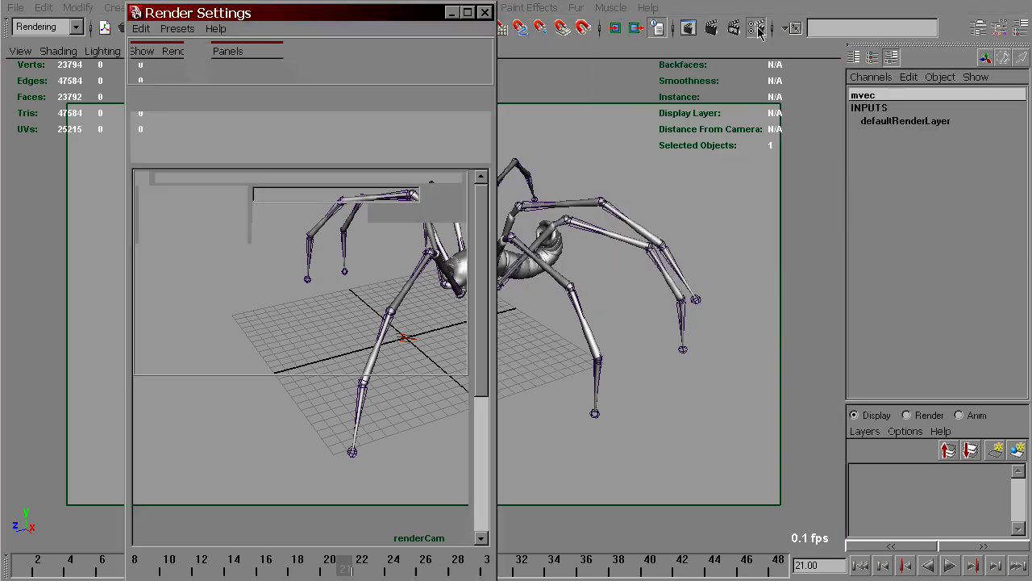
pyautogui.click(271, 100)
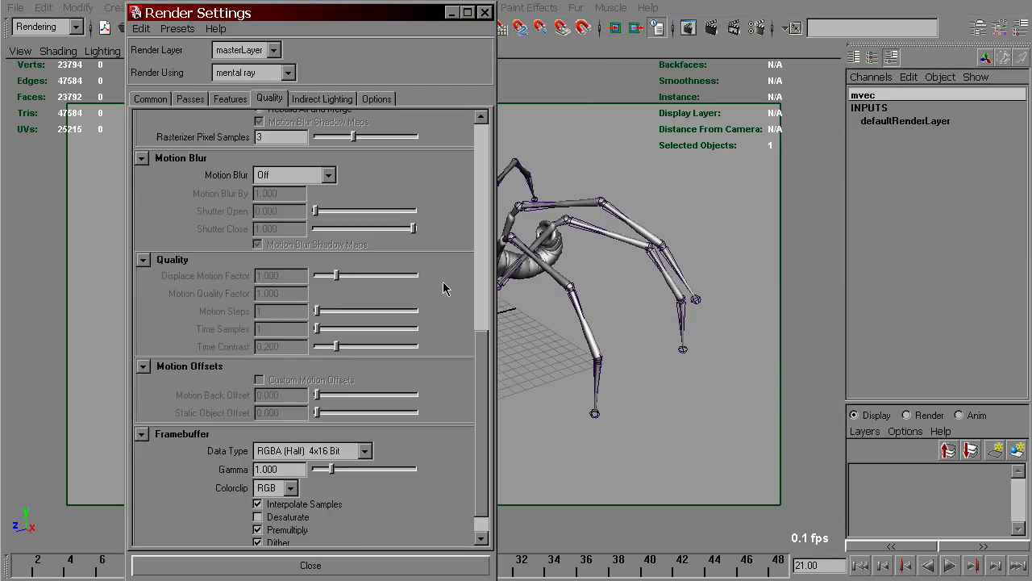
pyautogui.scroll(-2, 487, 426)
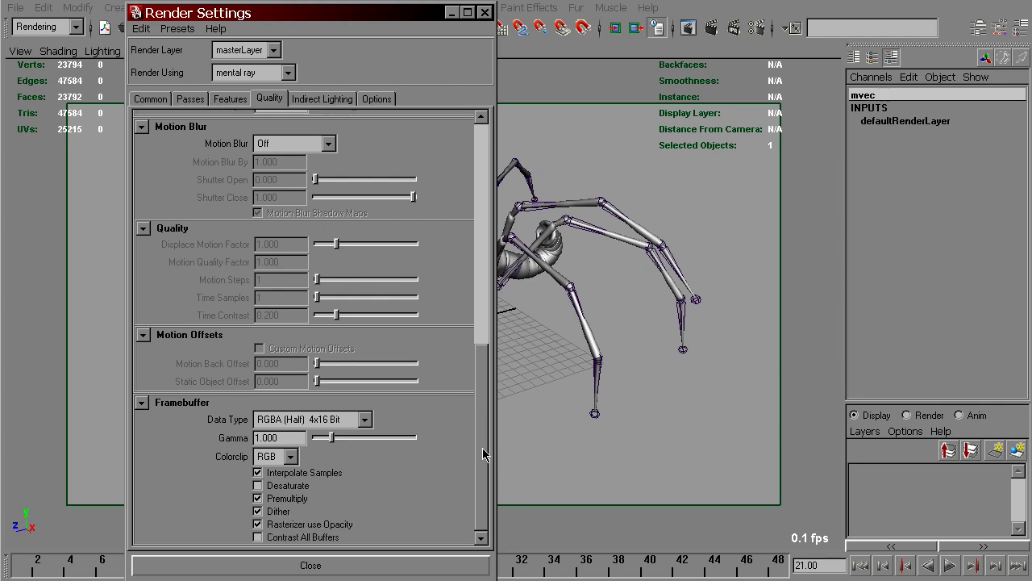
pyautogui.click(283, 499)
pyautogui.click(289, 500)
# - Reopen Render Settings on the Passes tab showing the associated mvec pass
pyautogui.click(349, 567)
pyautogui.click(755, 28)
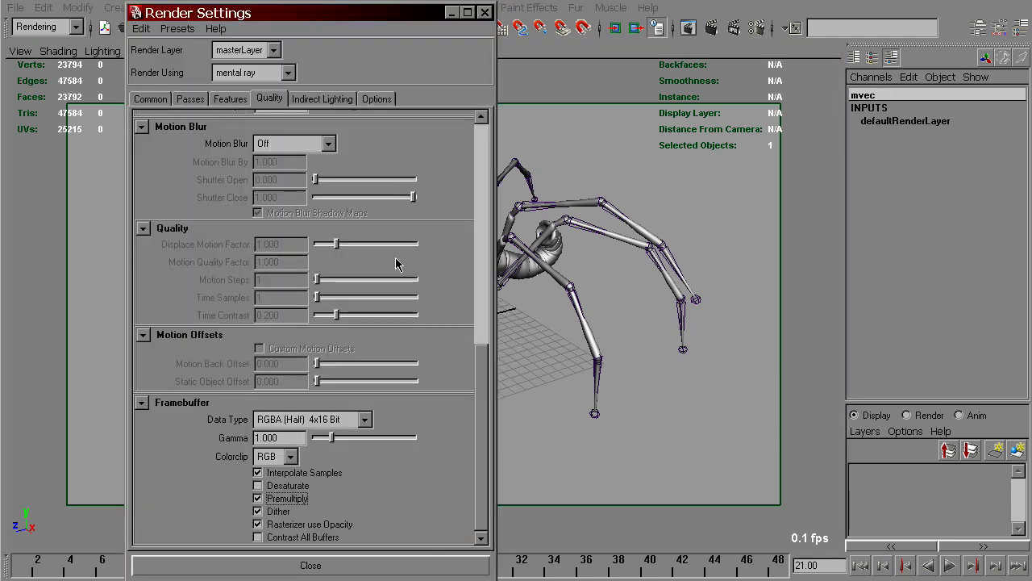
pyautogui.click(193, 100)
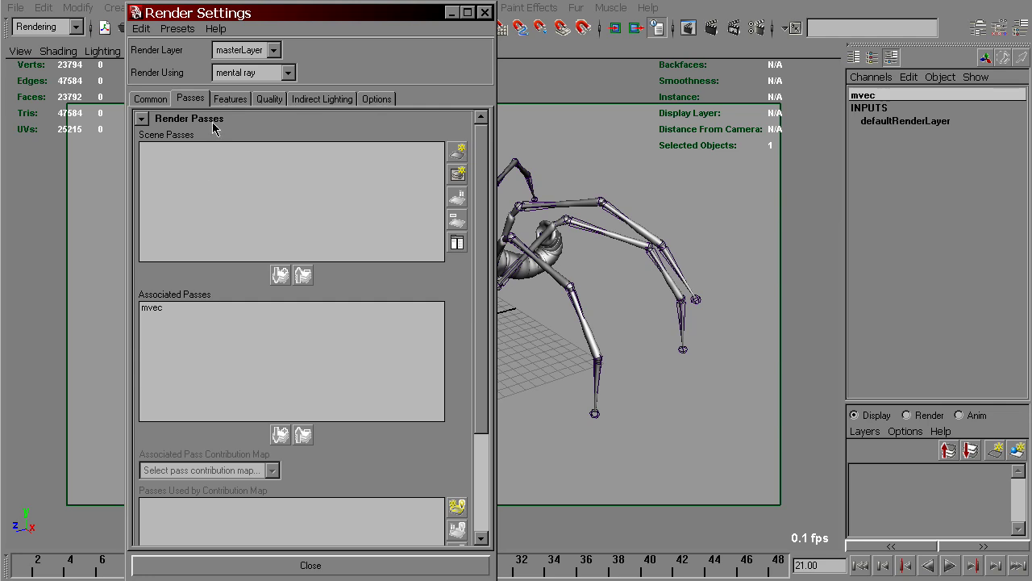
# - Cycle through Quality, Options and Passes, ending on Common File Output (spider_passes, OpenEXR, frames 1–48)
pyautogui.click(270, 101)
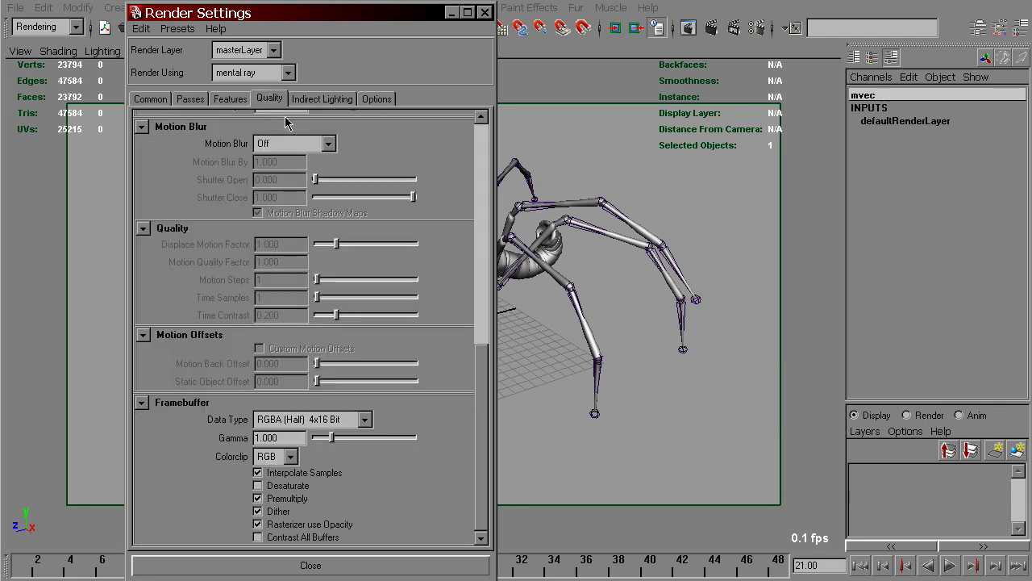
pyautogui.click(390, 101)
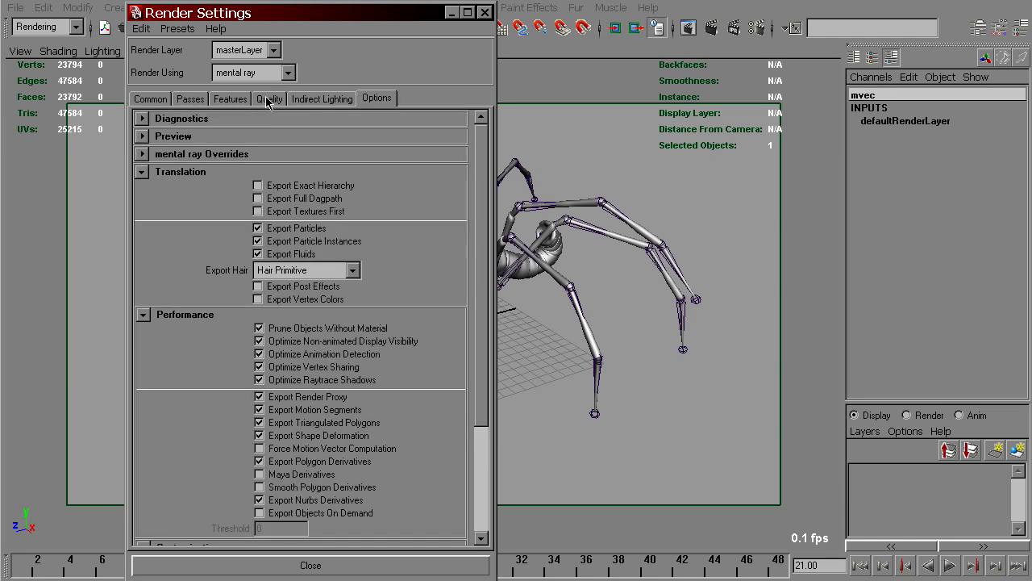
pyautogui.click(267, 98)
pyautogui.click(190, 100)
pyautogui.click(150, 98)
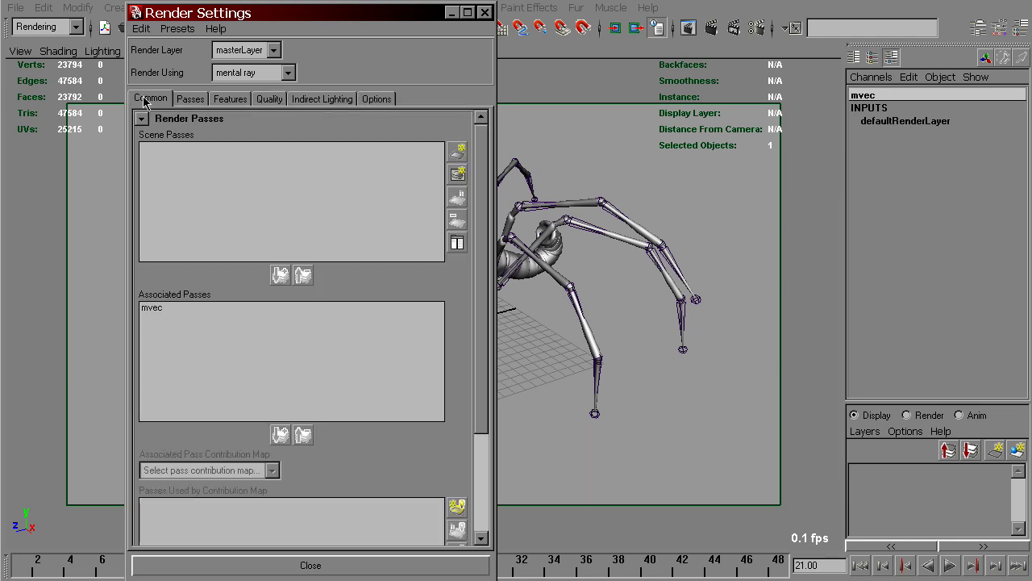
pyautogui.scroll(-3, 468, 302)
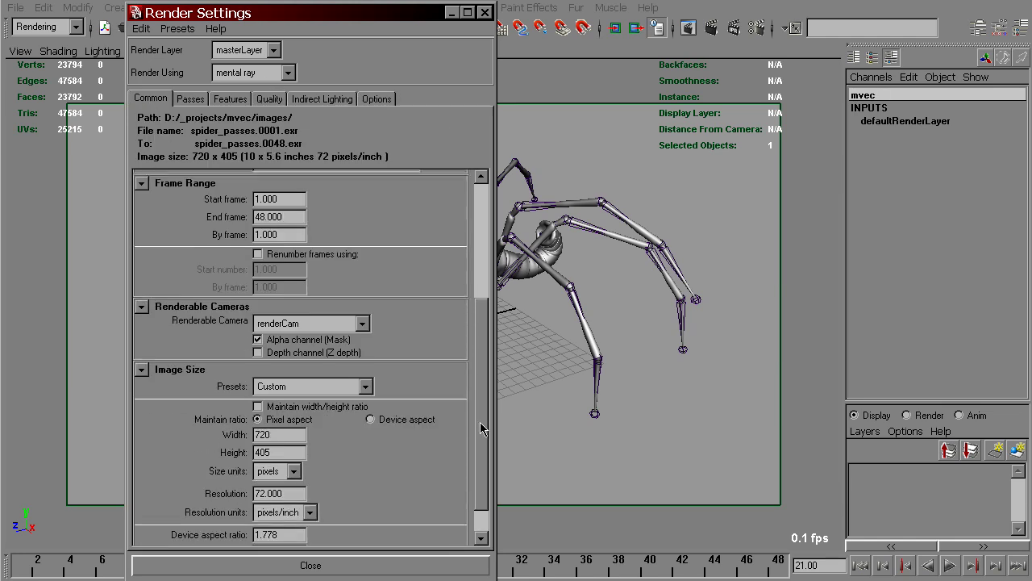
pyautogui.scroll(3, 474, 297)
pyautogui.moveTo(484, 283)
pyautogui.mouseDown()
pyautogui.moveTo(488, 444)
pyautogui.moveTo(476, 276)
pyautogui.mouseUp()
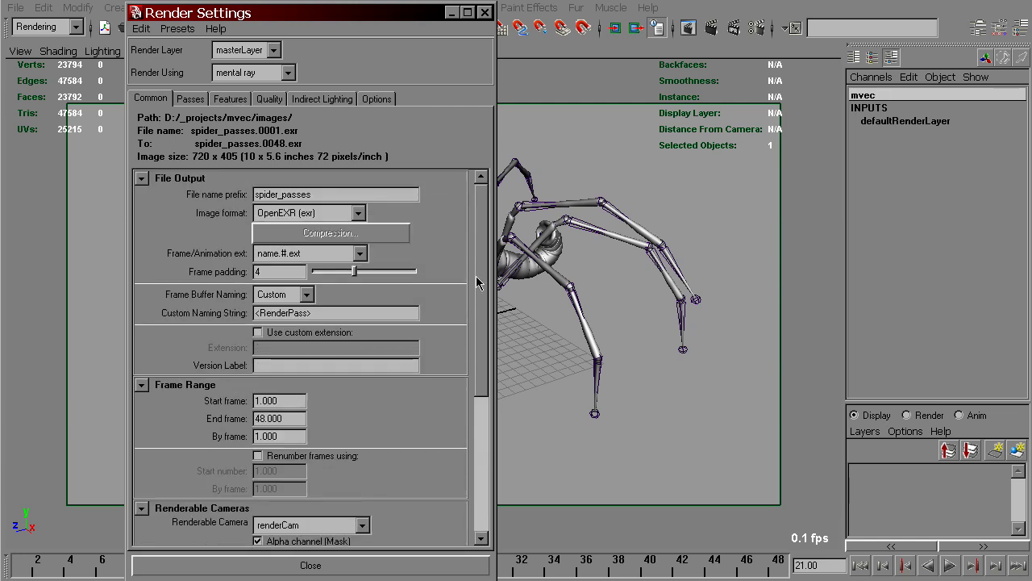
# - Close Render Settings, play the motion-blurred spider clip, then minimize the video player
pyautogui.click(326, 566)
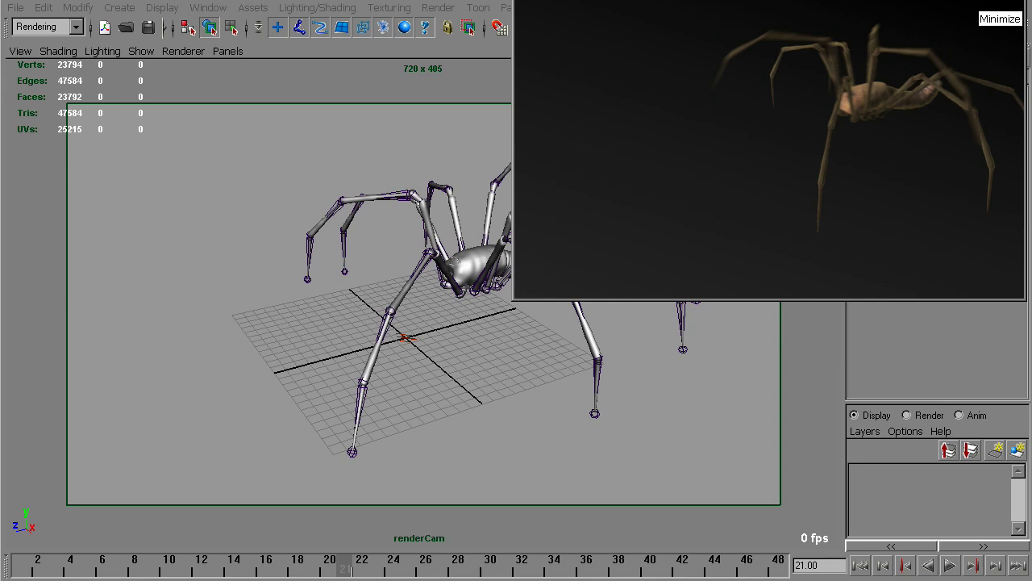
pyautogui.click(1004, 8)
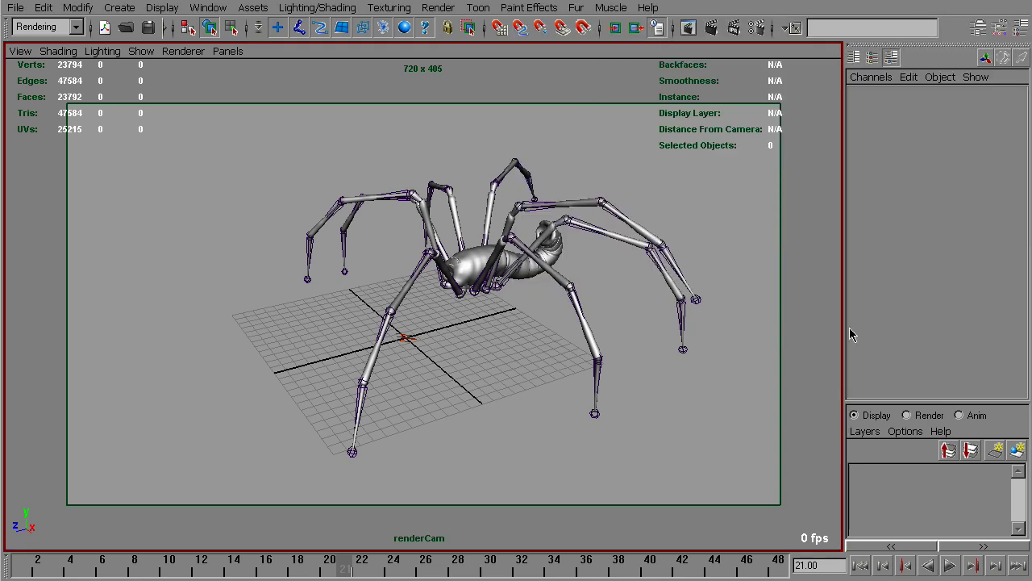